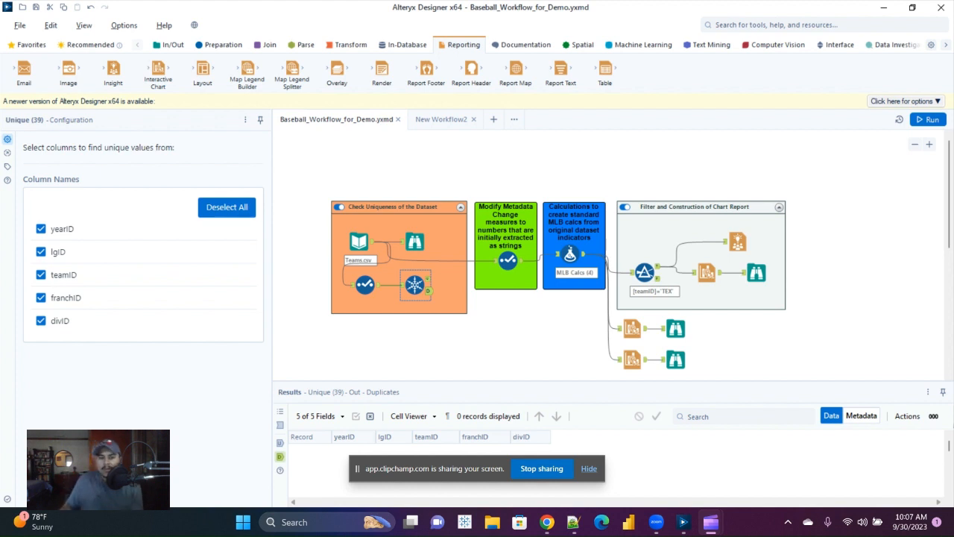
# Step: Review the Browse tool's records for the dataset in an enlarged results area, along with the Teams.csv input configuration
pyautogui.click(415, 241)
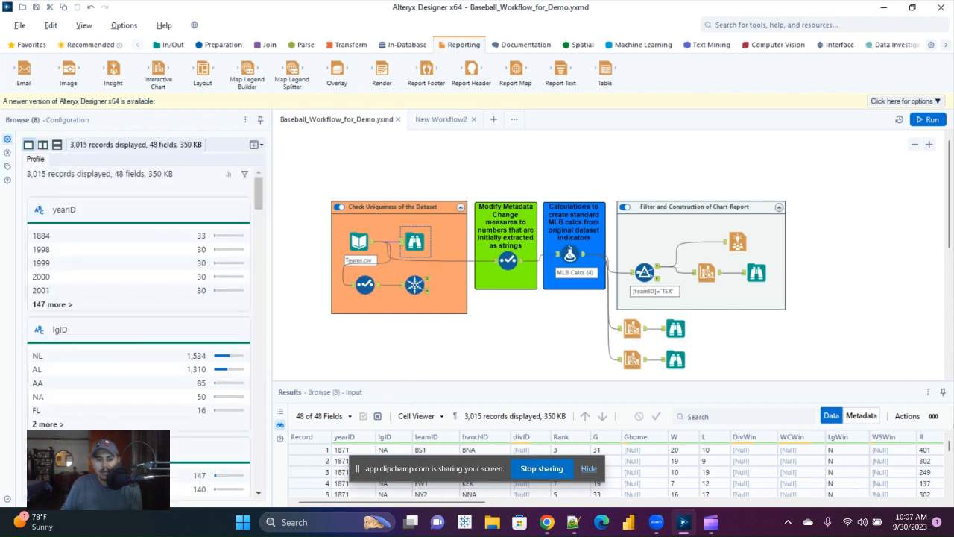
pyautogui.moveTo(552, 381); pyautogui.dragTo(552, 333)
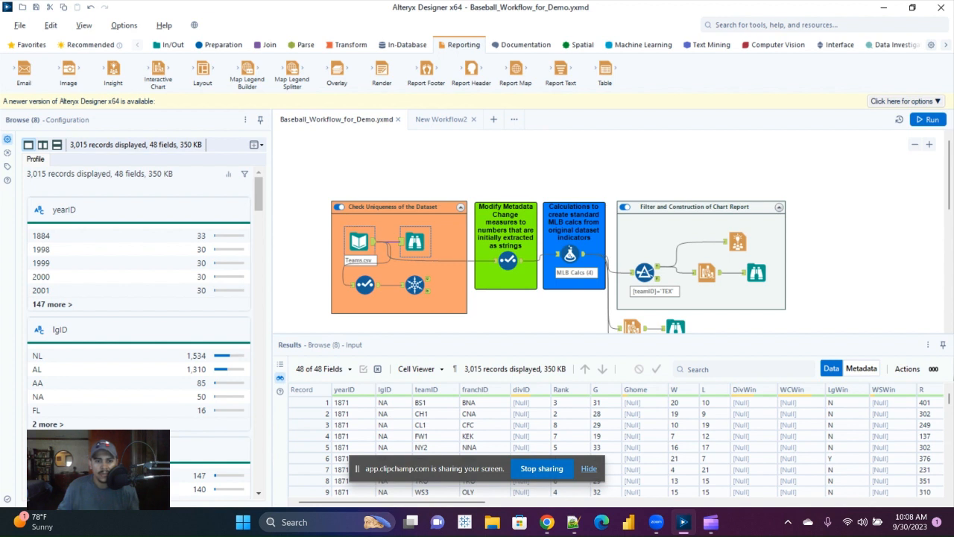
pyautogui.click(360, 241)
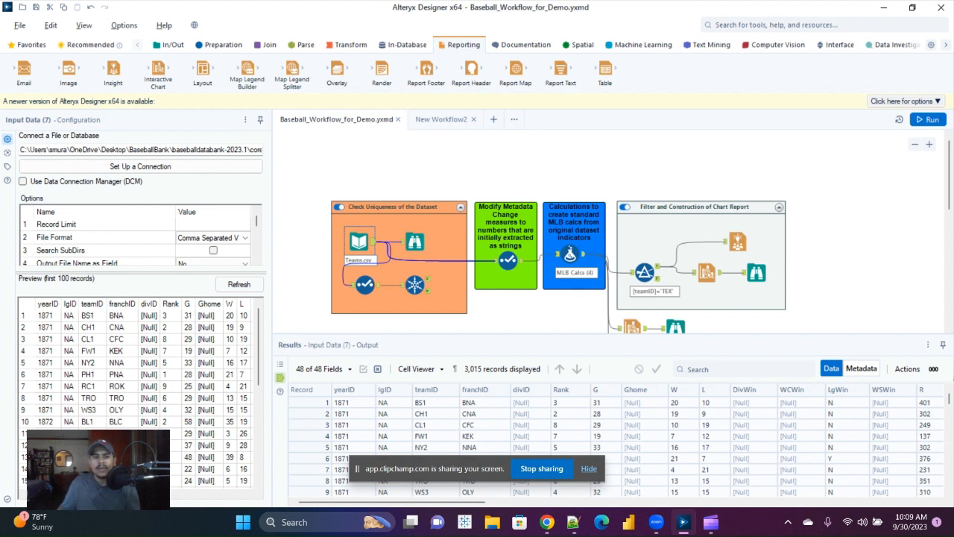
# Step: Examine the Select tool feeding the uniqueness check, and the Unique tool's input, unique and duplicate outputs
pyautogui.click(365, 285)
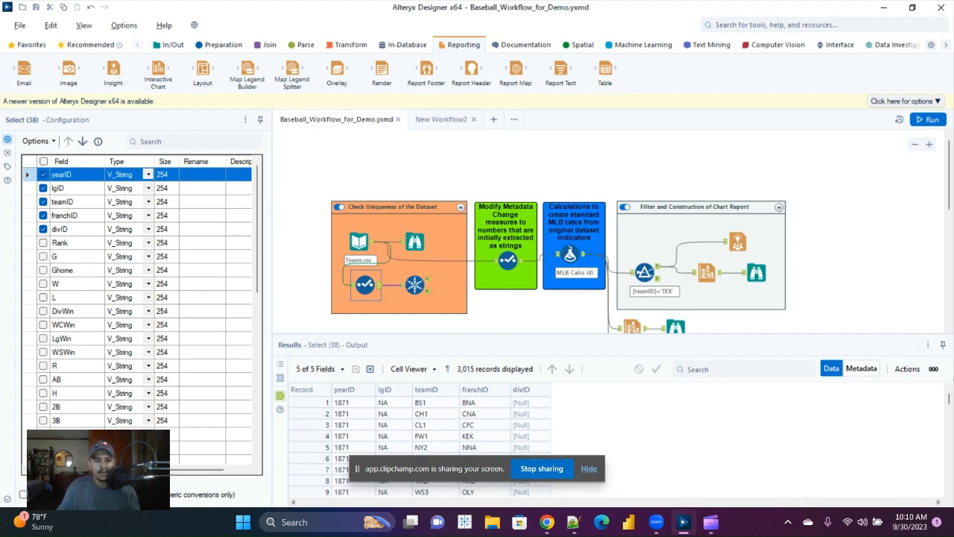
pyautogui.click(414, 285)
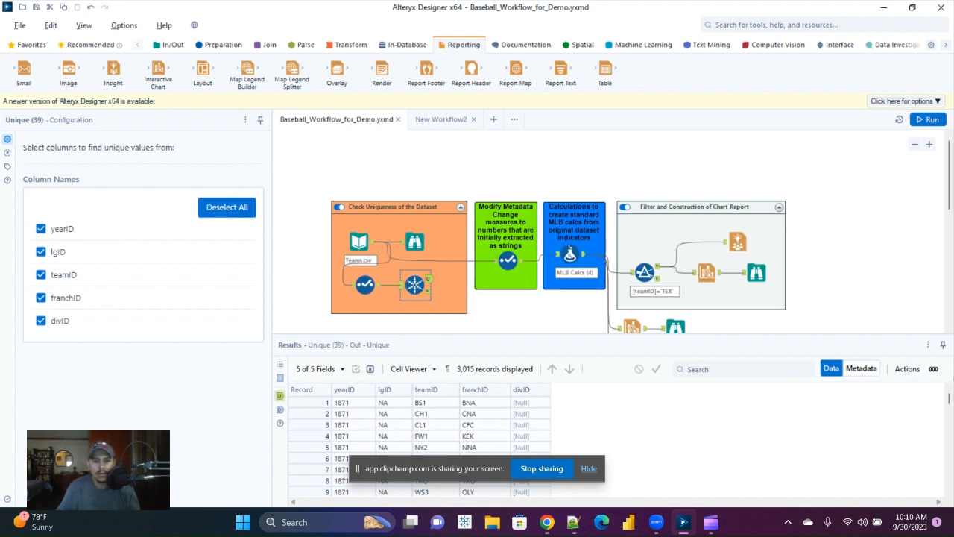
pyautogui.click(404, 285)
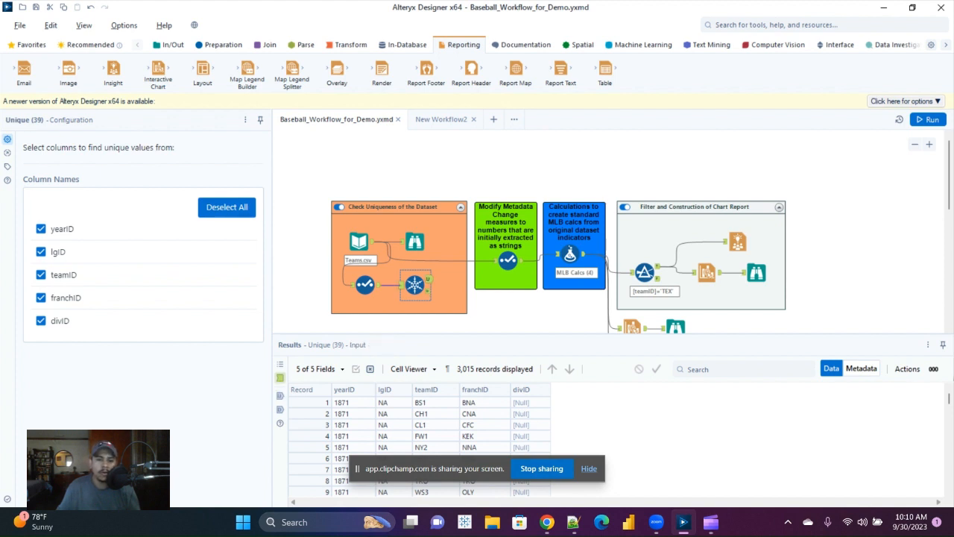
pyautogui.click(429, 278)
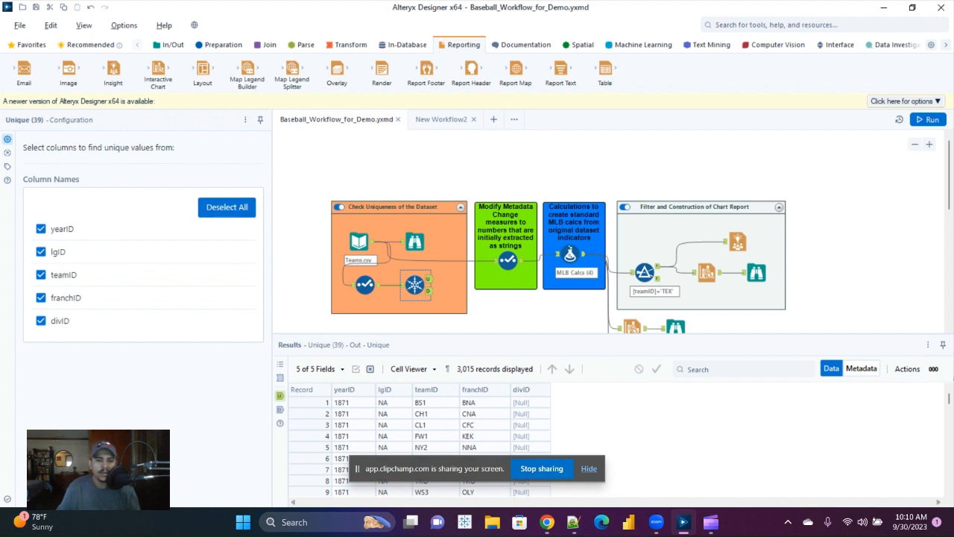
pyautogui.click(429, 290)
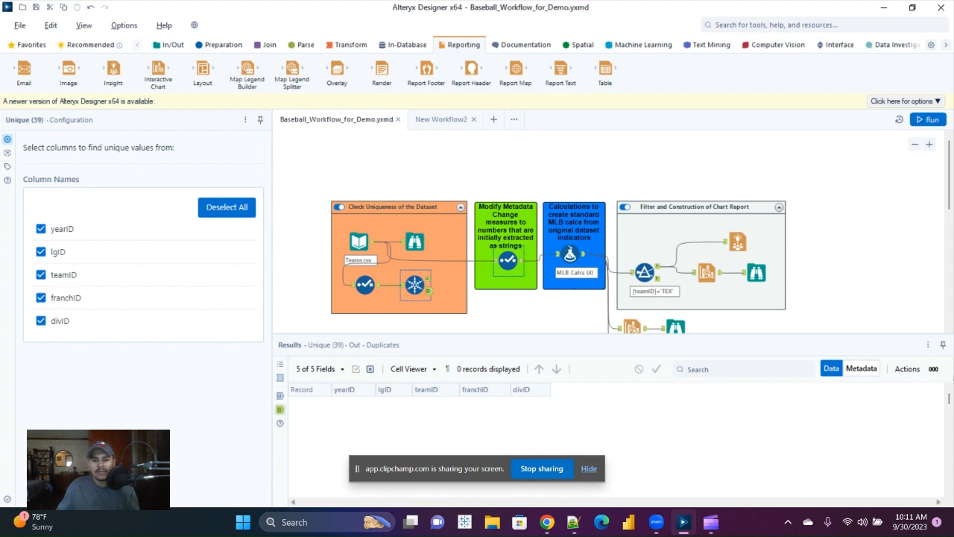
pyautogui.click(508, 260)
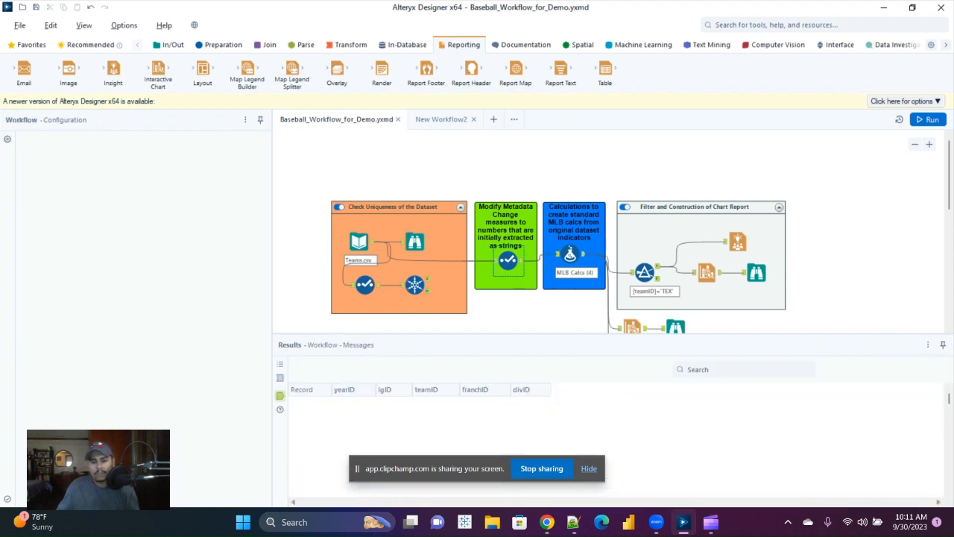
pyautogui.rightClick(507, 260)
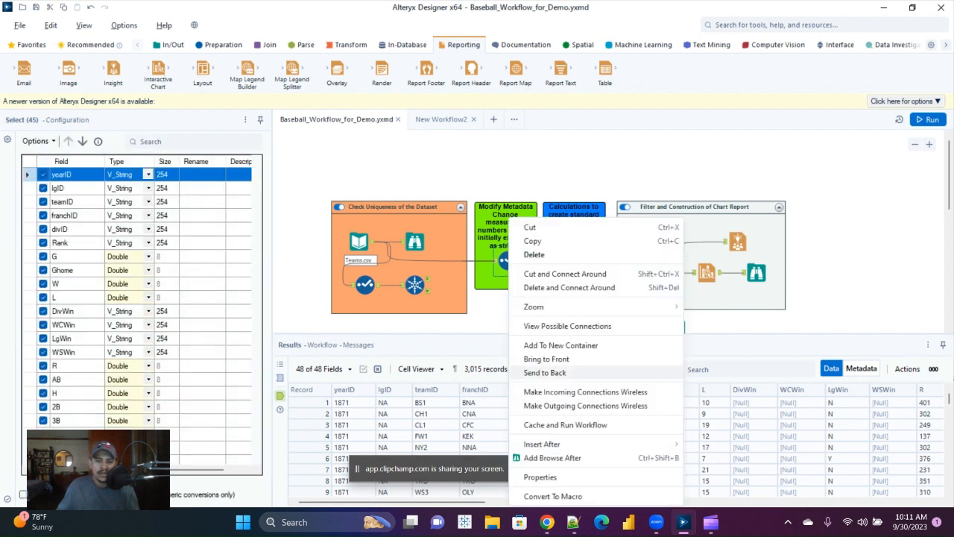
pyautogui.click(489, 296)
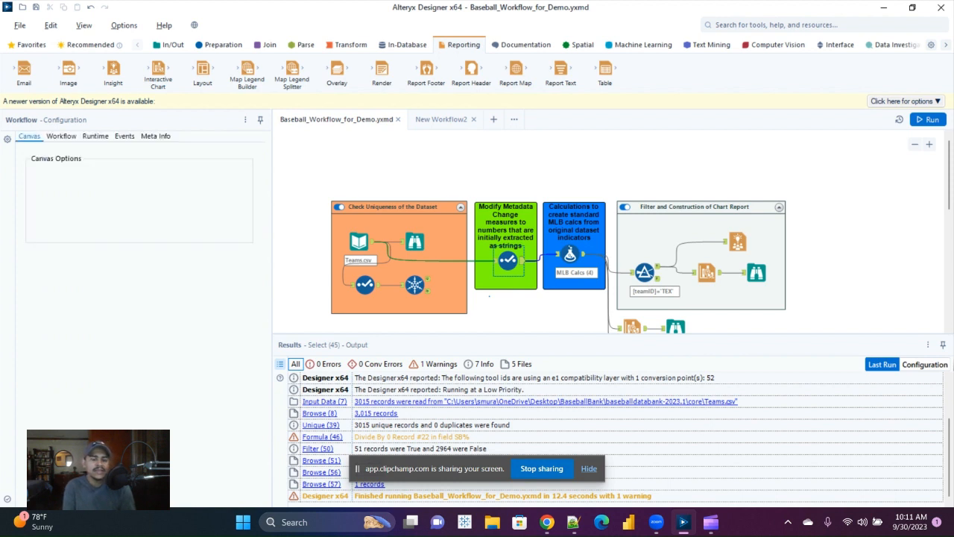
# Step: Inspect the chart report container's settings, and the Select and Teams.csv input tools behind the uniqueness check
pyautogui.click(359, 222)
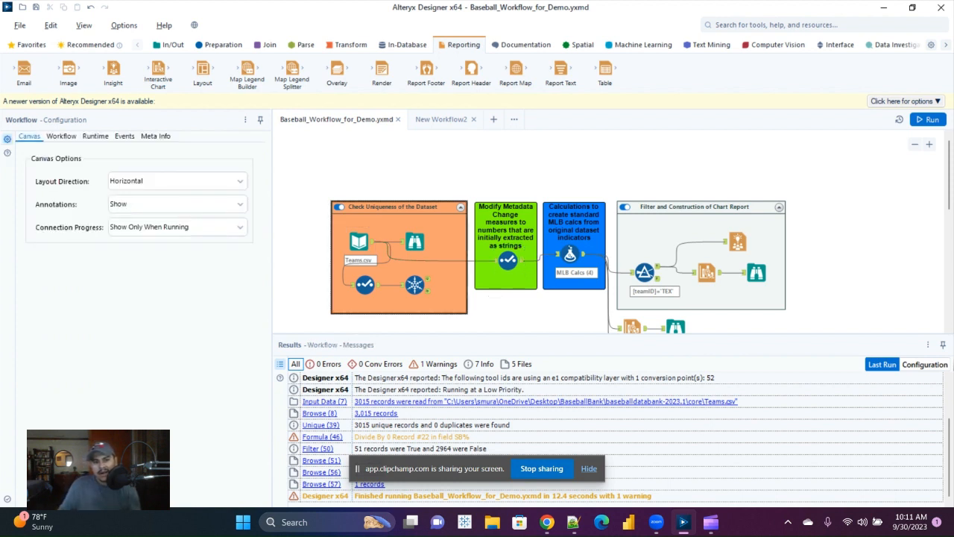
pyautogui.keyDown('ctrl'); pyautogui.click(690, 223); pyautogui.keyUp('ctrl')
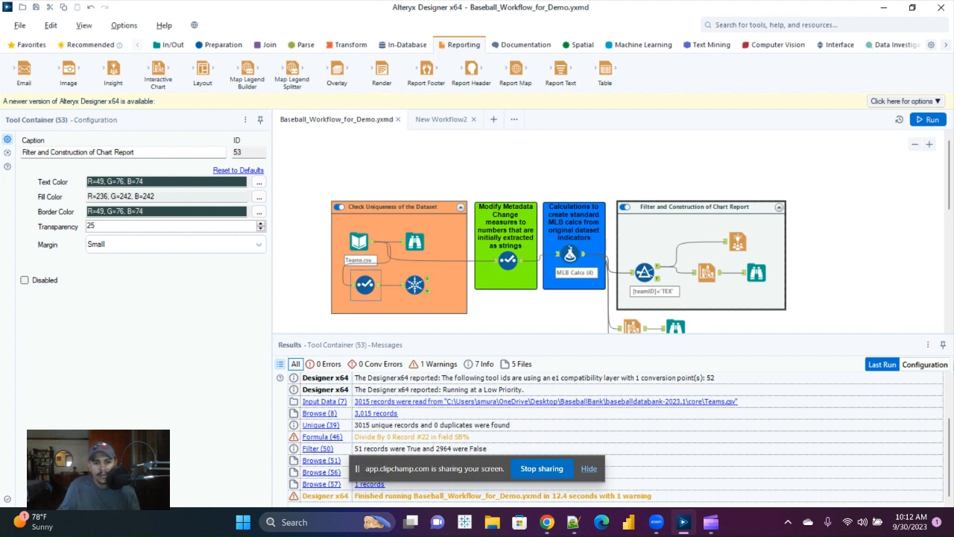
pyautogui.click(365, 284)
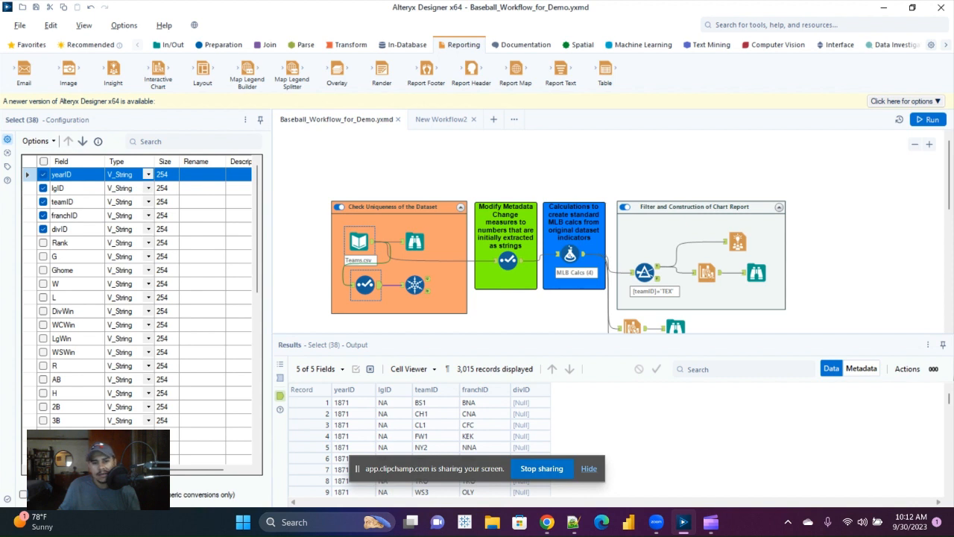
pyautogui.click(358, 241)
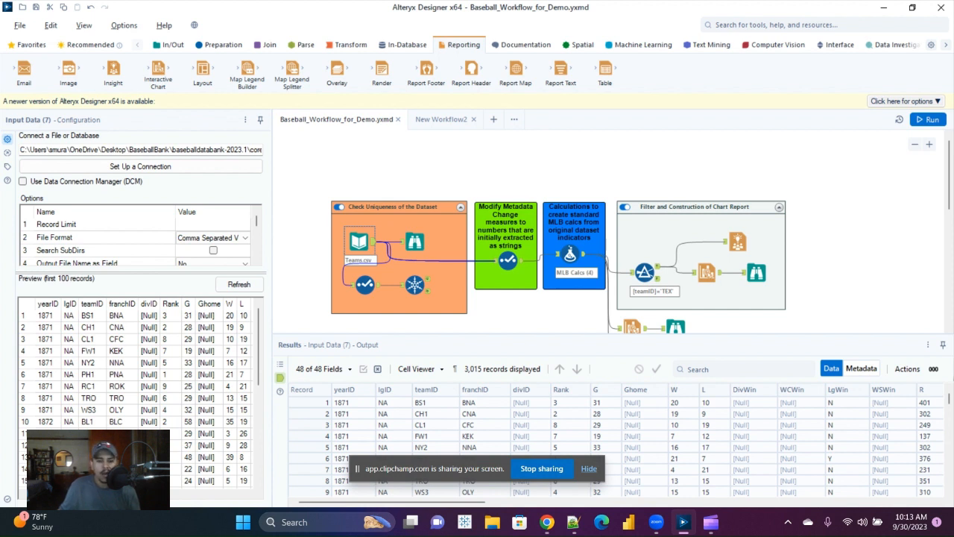
# Step: Set the SHO field's type to Double in the Modify Metadata Select tool and check the remaining field types
pyautogui.click(508, 260)
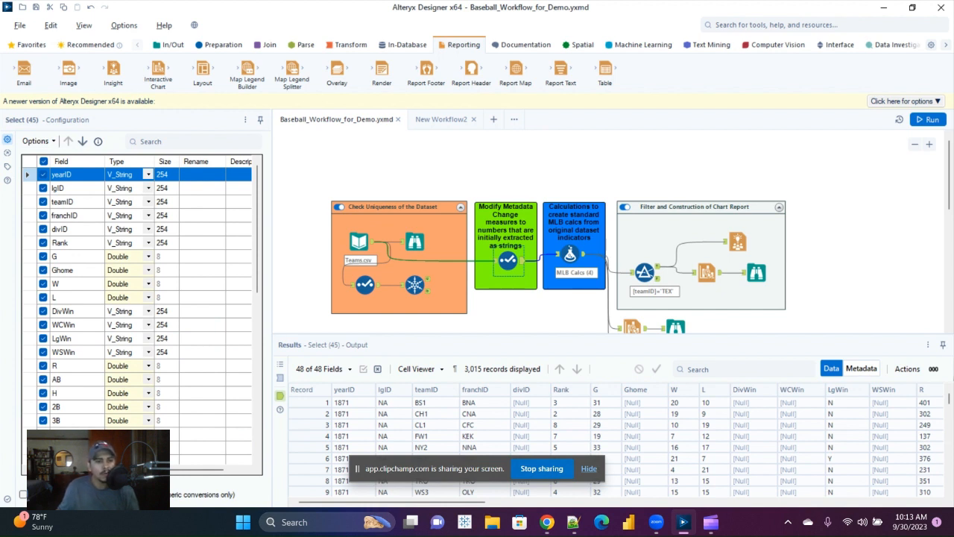
pyautogui.scroll(-9, 138, 298)
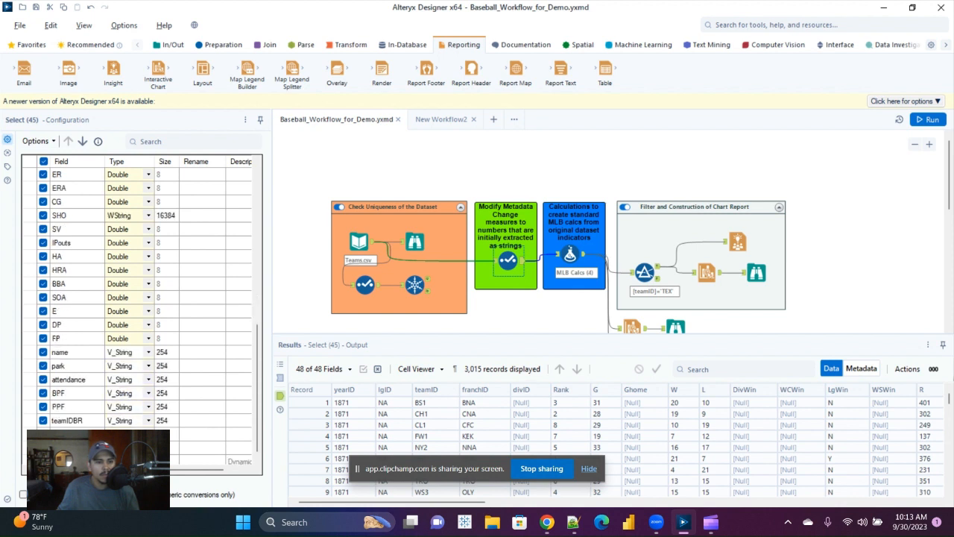
pyautogui.scroll(1, 138, 299)
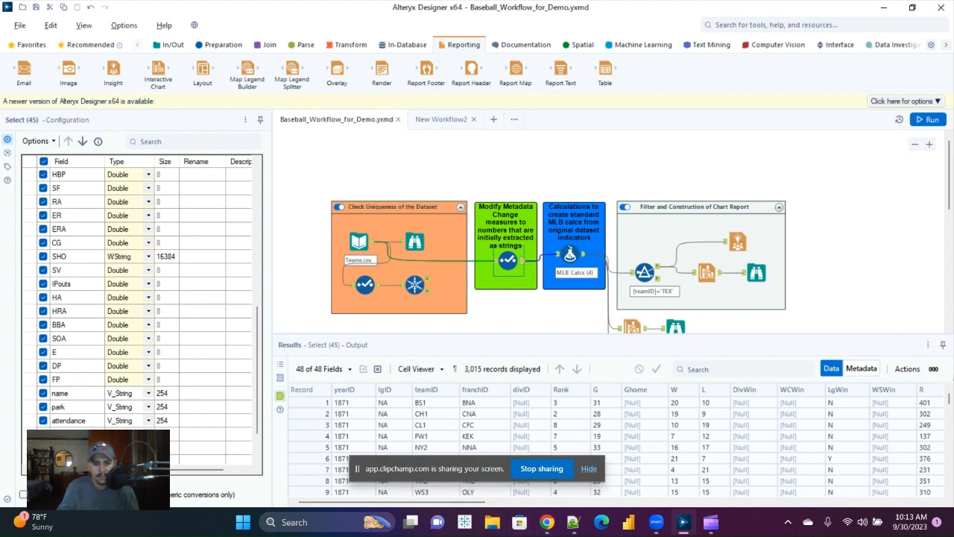
pyautogui.moveTo(448, 502); pyautogui.dragTo(642, 502)
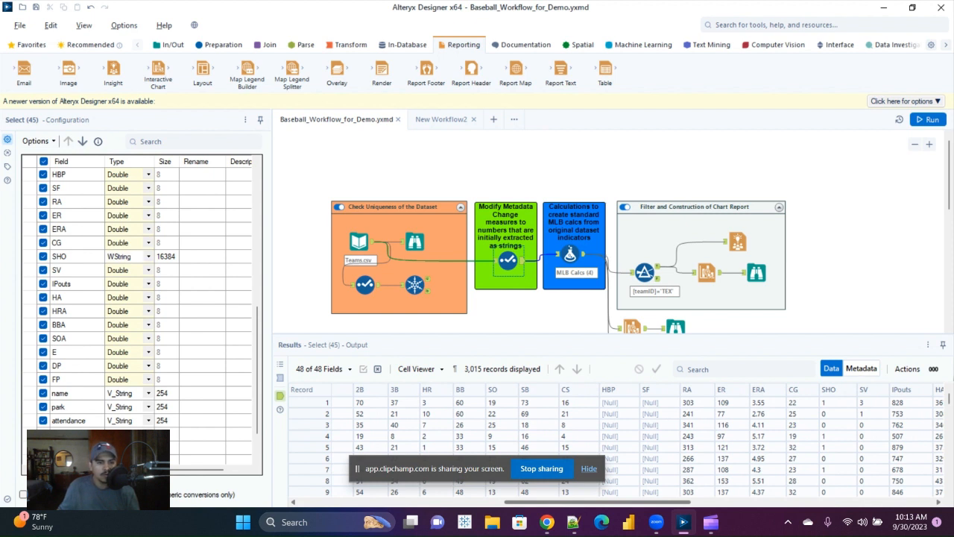
pyautogui.click(148, 257)
pyautogui.click(148, 256)
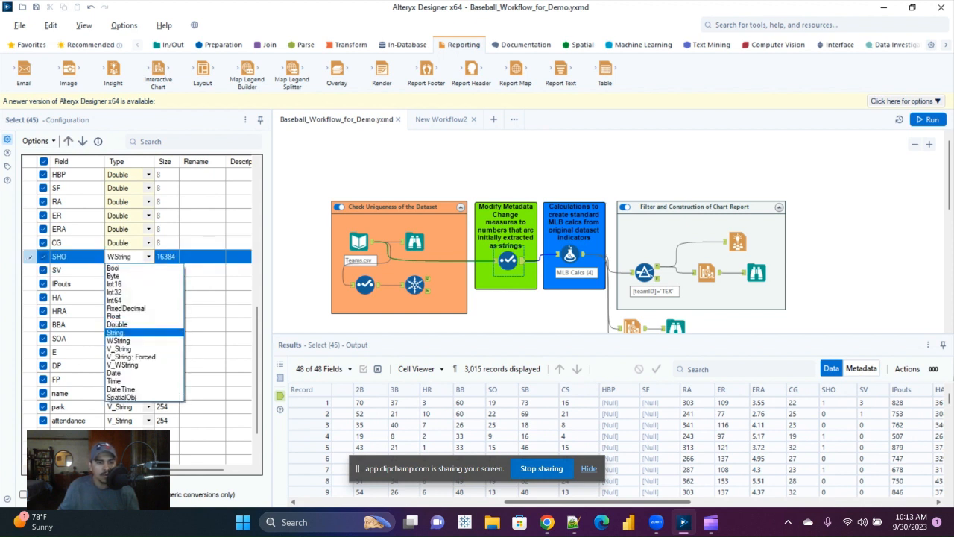
pyautogui.click(117, 325)
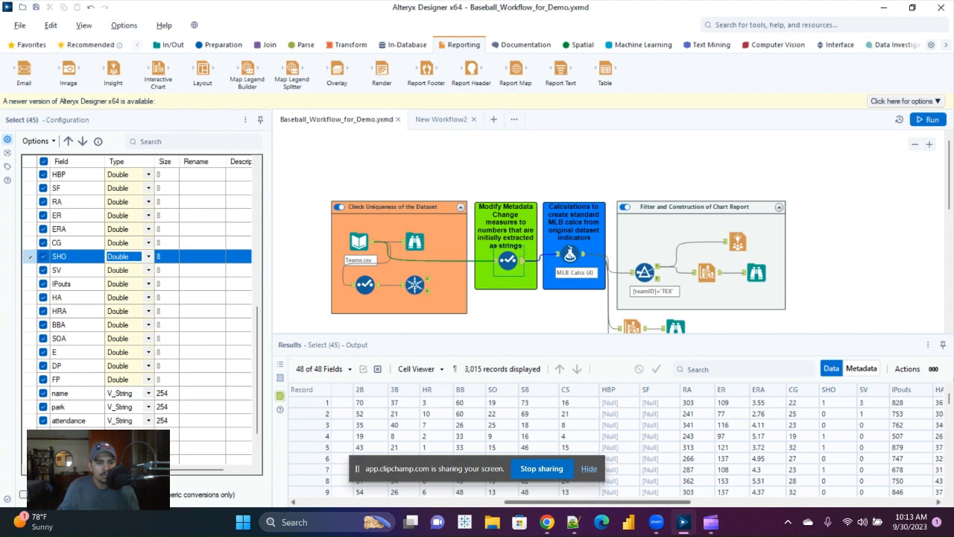
pyautogui.scroll(-1, 142, 298)
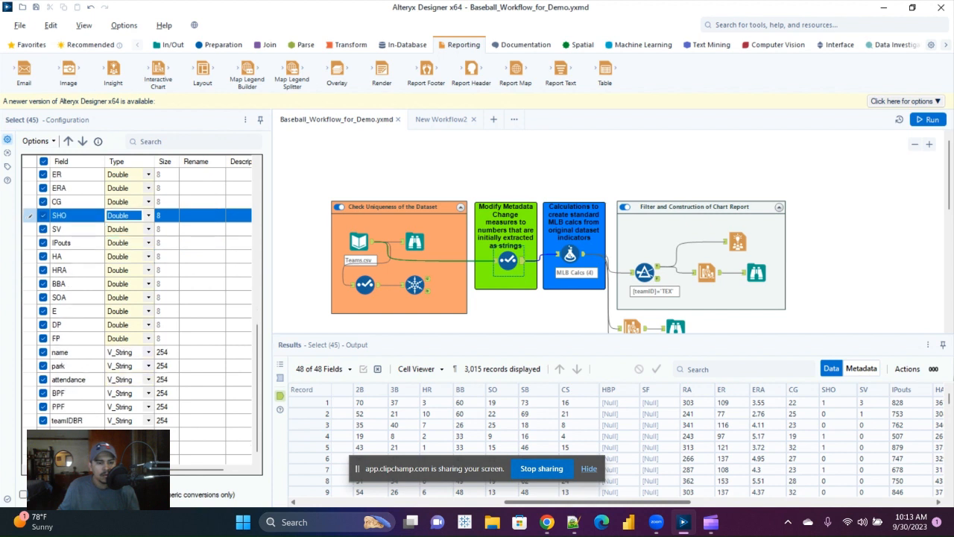
pyautogui.scroll(-1, 142, 298)
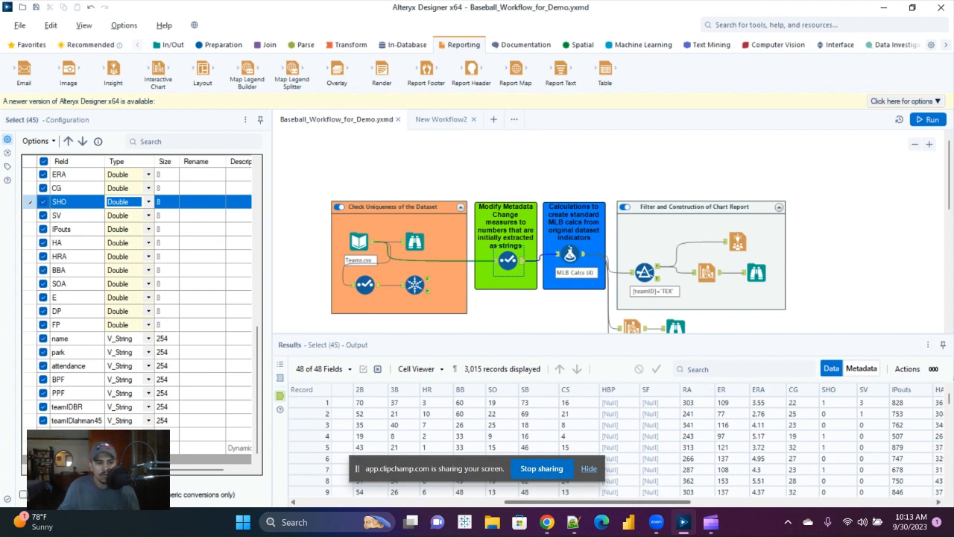
pyautogui.scroll(6, 142, 298)
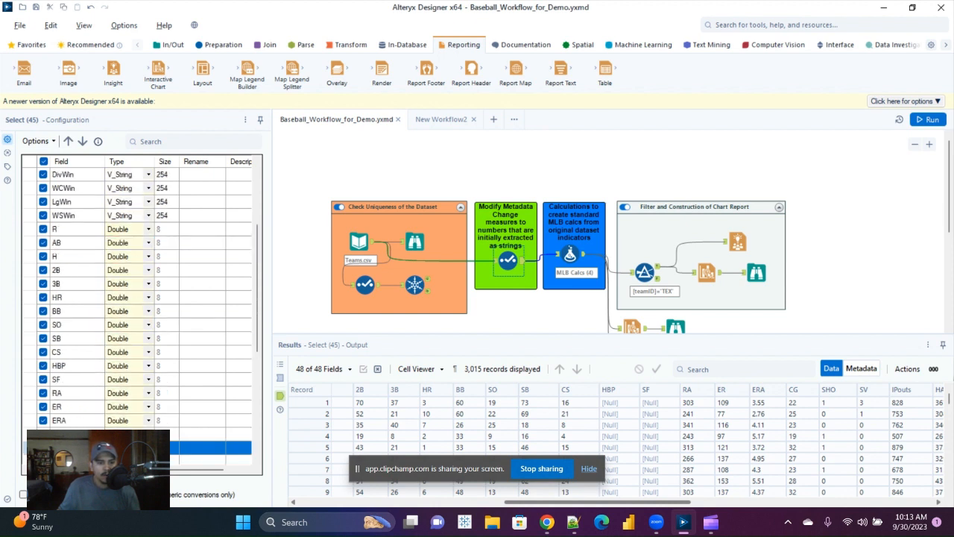
# Step: Run the baseball workflow and dismiss the completion message
pyautogui.click(570, 254)
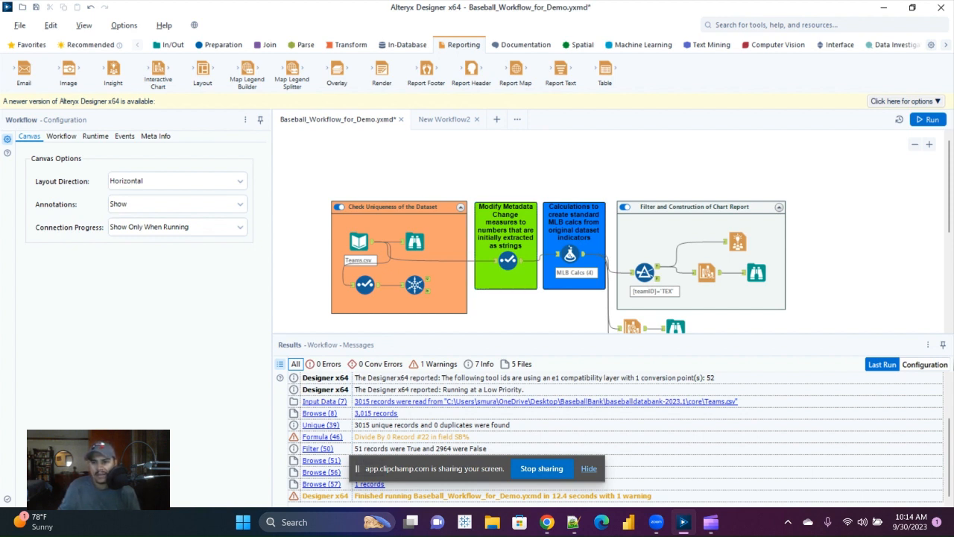
pyautogui.click(929, 119)
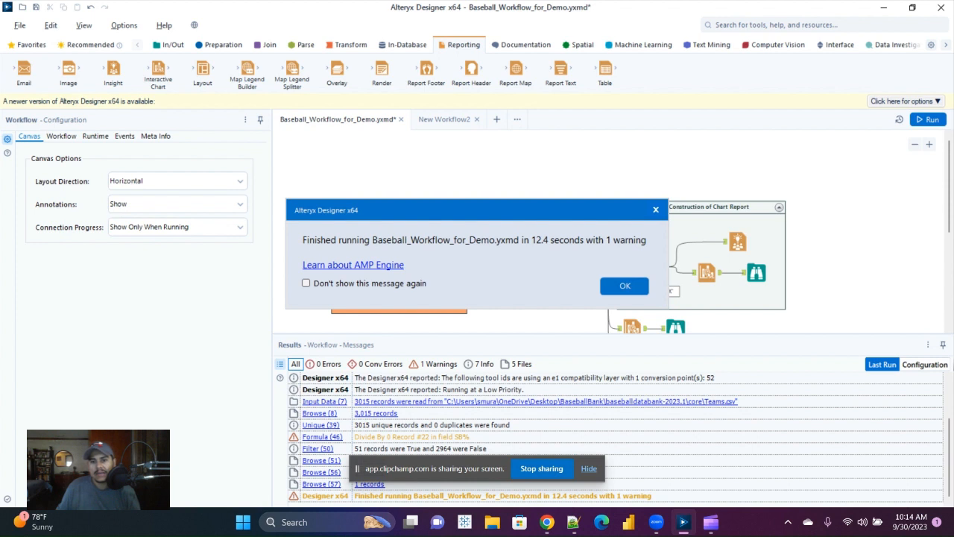
pyautogui.click(625, 285)
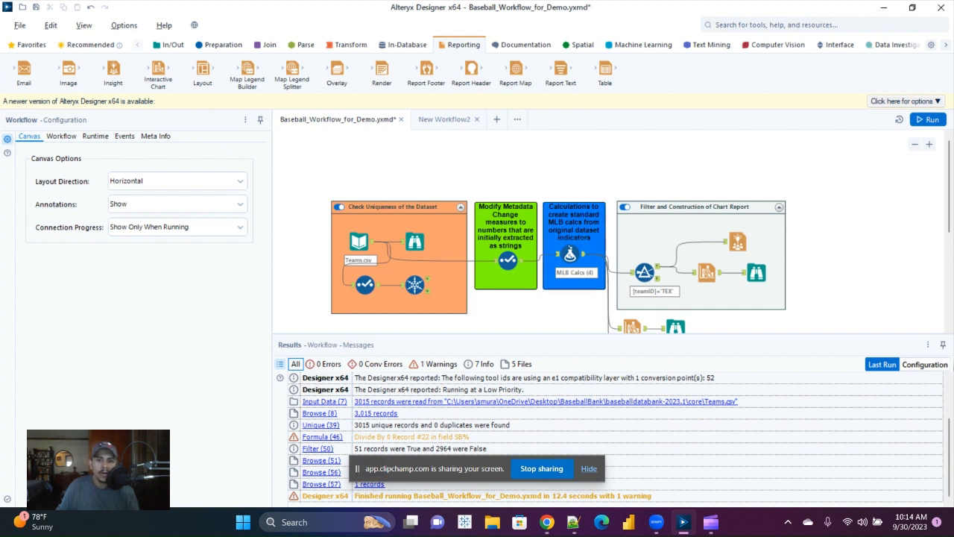
# Step: Review the MLB Calcs Formula tool's annotation and the expression of its R-Diff output column
pyautogui.click(570, 254)
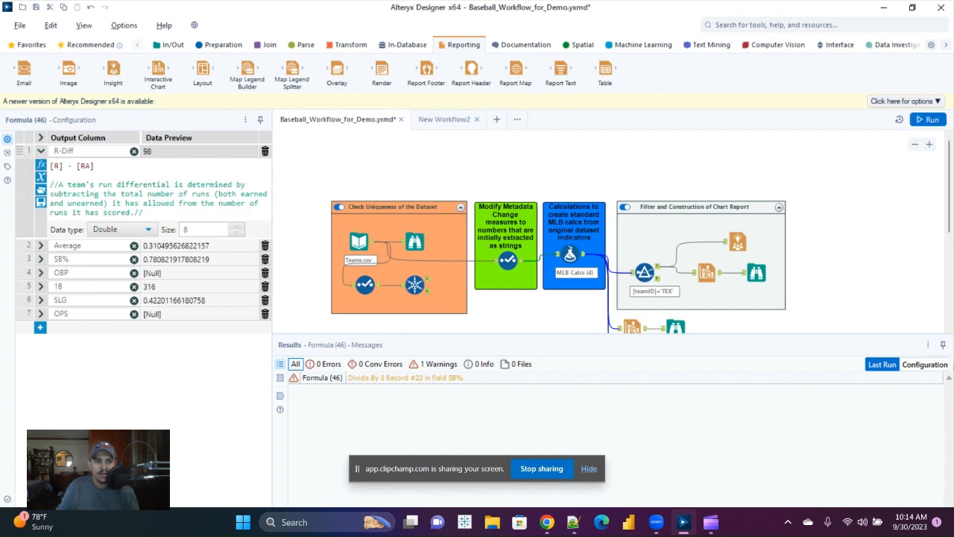
pyautogui.click(7, 167)
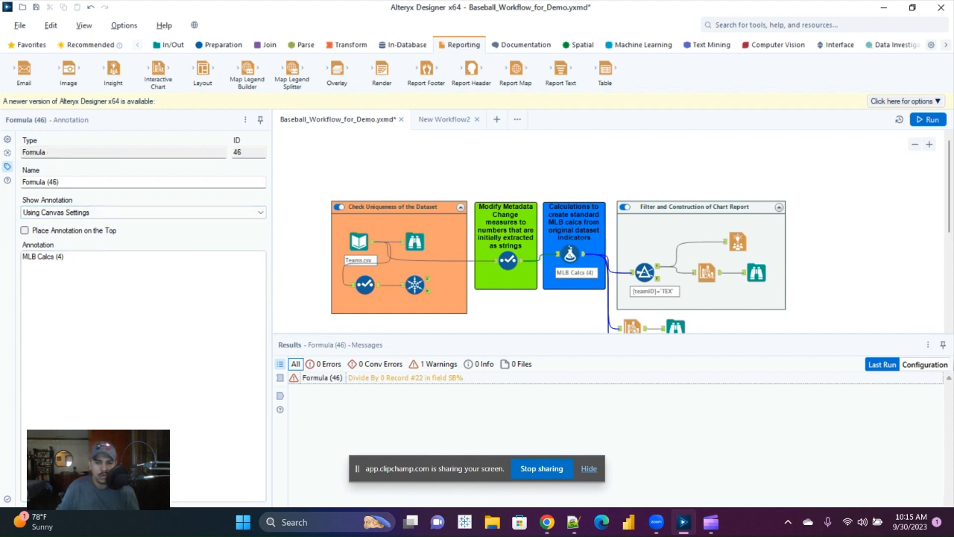
pyautogui.click(8, 138)
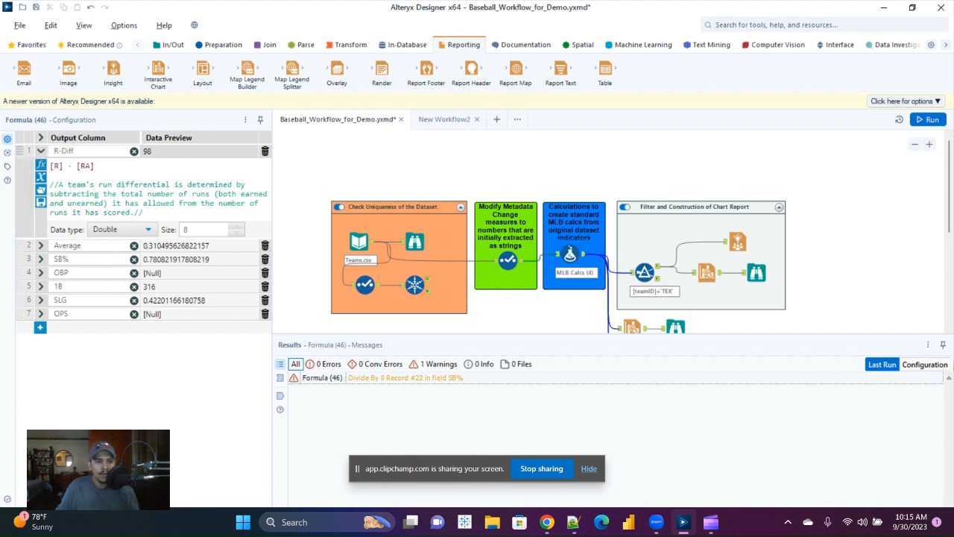
pyautogui.click(41, 151)
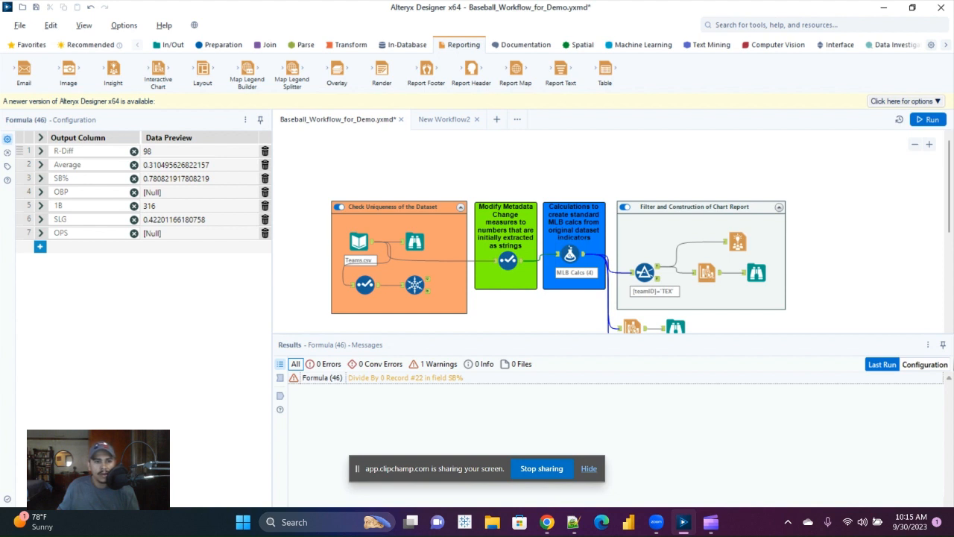
pyautogui.click(40, 151)
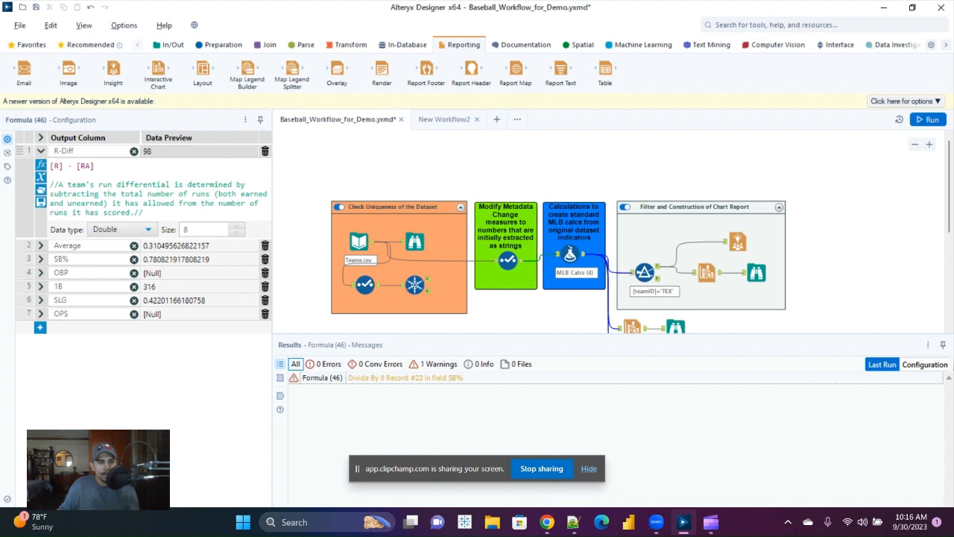
# Step: Examine the Average and SB% expressions in the MLB Calcs Formula tool, highlighting the numerator of SB%
pyautogui.click(41, 151)
pyautogui.click(41, 165)
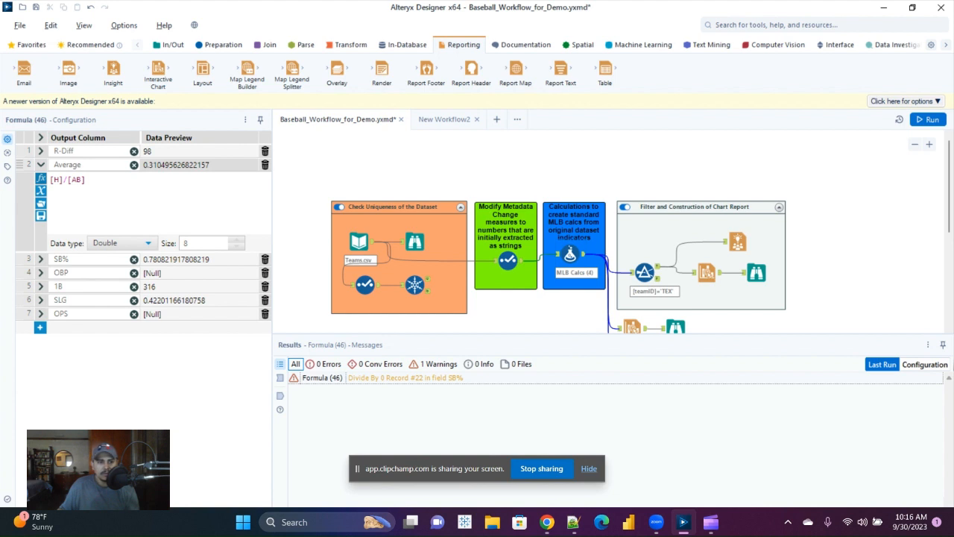
pyautogui.click(41, 165)
pyautogui.click(41, 178)
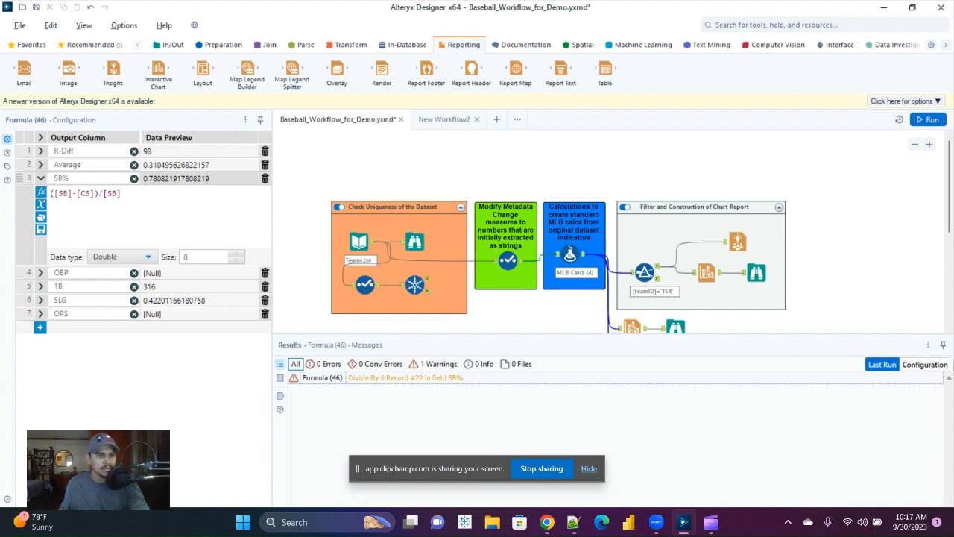
pyautogui.hotkey('shift', 'Home')
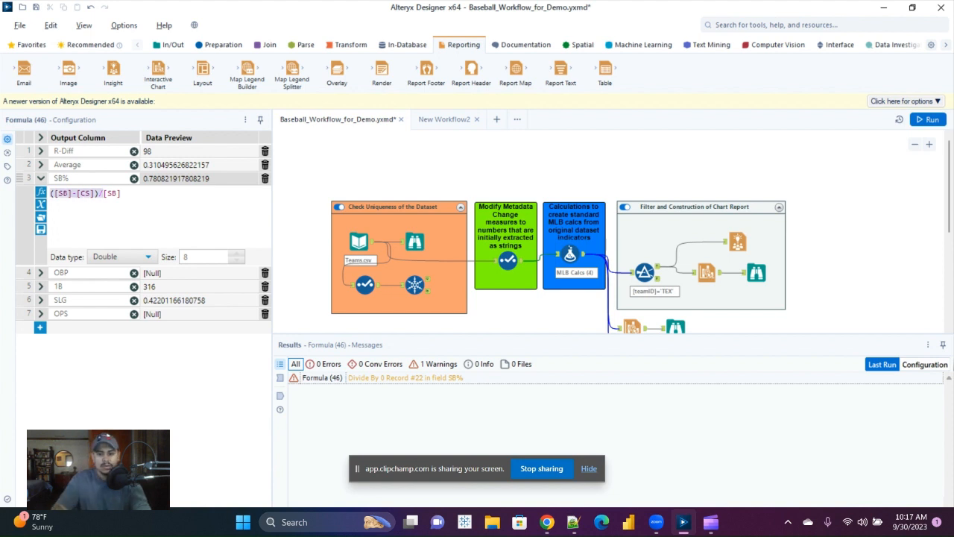
# Step: Rewrite the SB% expression in the MLB Calcs Formula tool as [SB]/([SB]+[CS])
pyautogui.press('BackSpace')
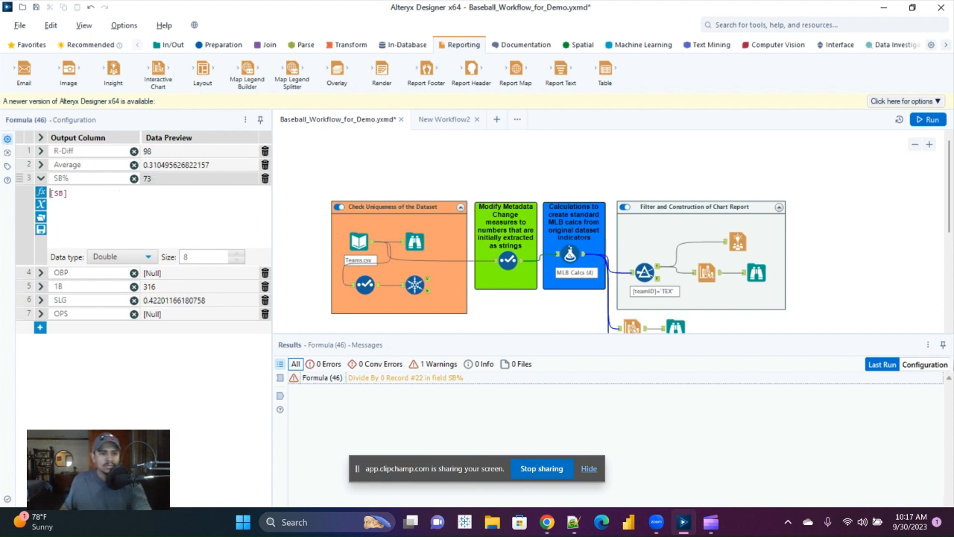
pyautogui.write('/')
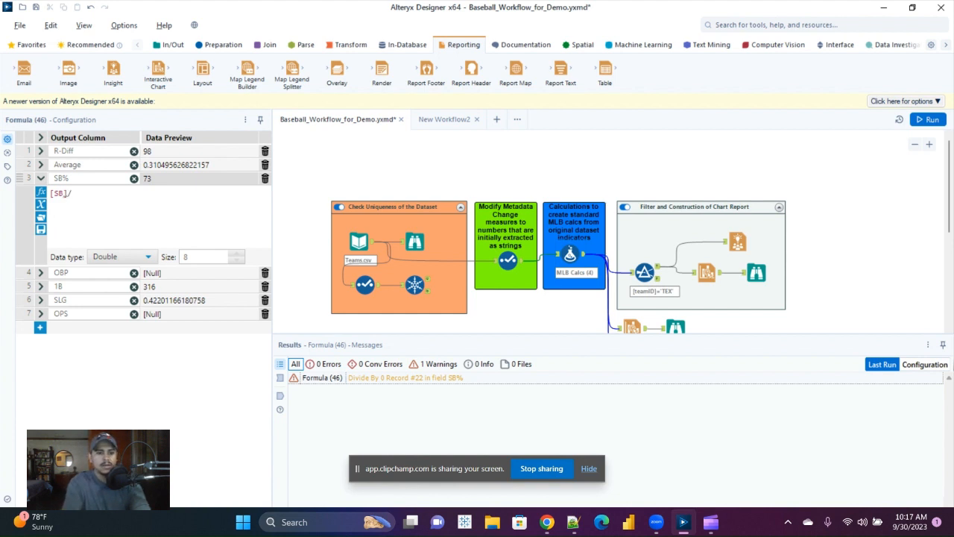
pyautogui.write('(s')
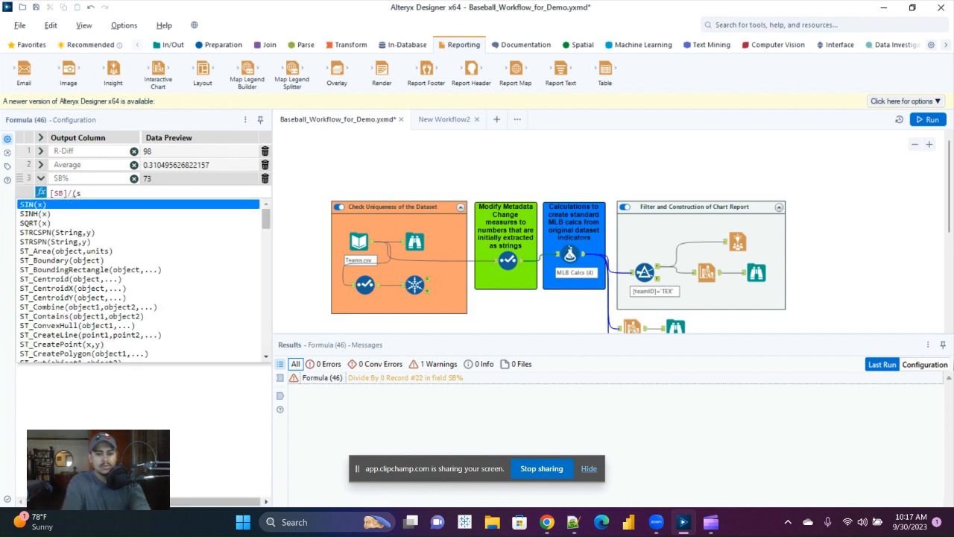
pyautogui.press('BackSpace')
pyautogui.write('[sb')
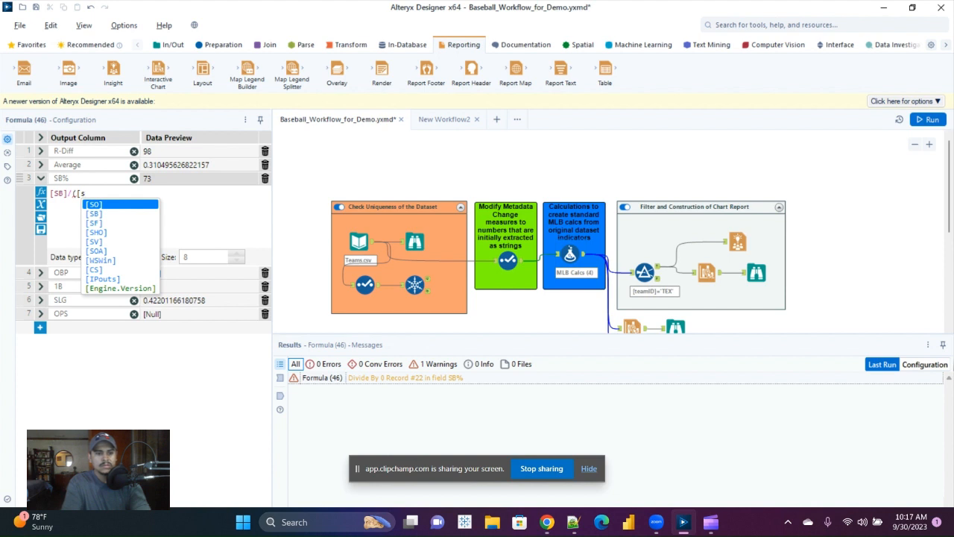
pyautogui.press('Return')
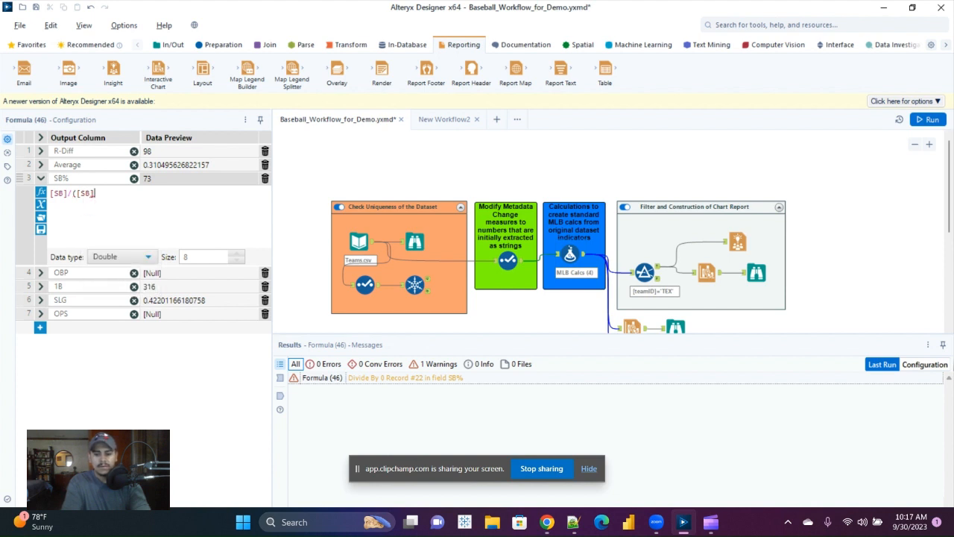
pyautogui.write('+[')
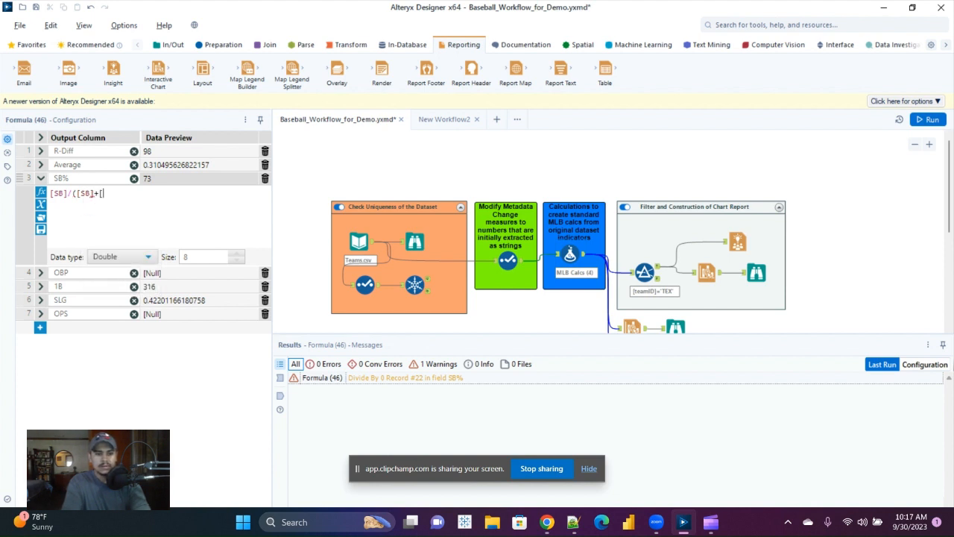
pyautogui.write('cs')
pyautogui.press('Return')
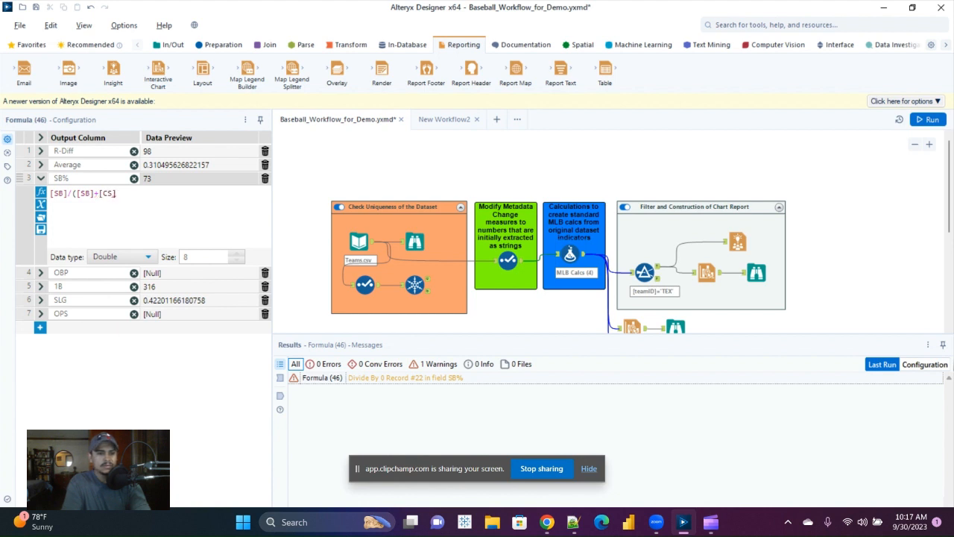
pyautogui.write(')')
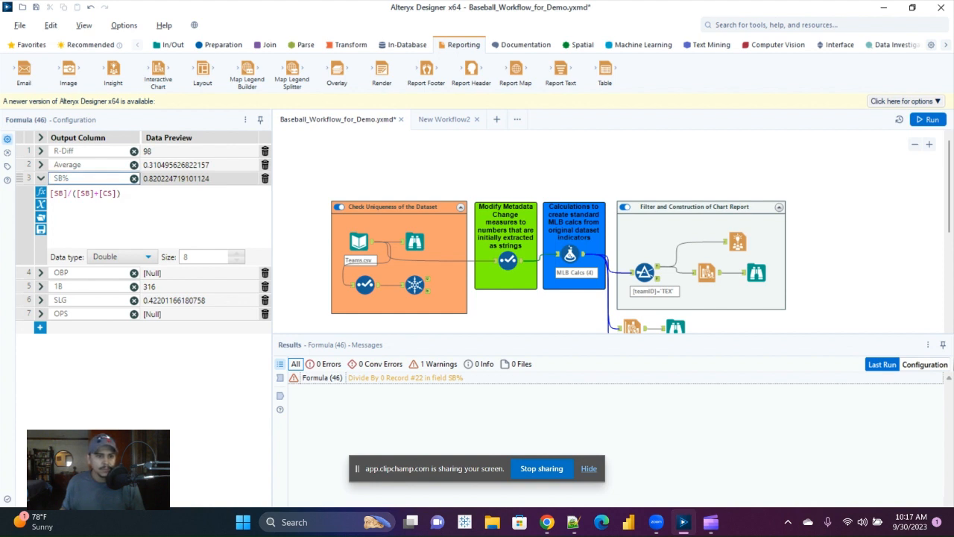
# Step: Review the OBP, 1B, SLG and OPS expressions in the MLB Calcs Formula tool one after another
pyautogui.click(41, 178)
pyautogui.click(41, 192)
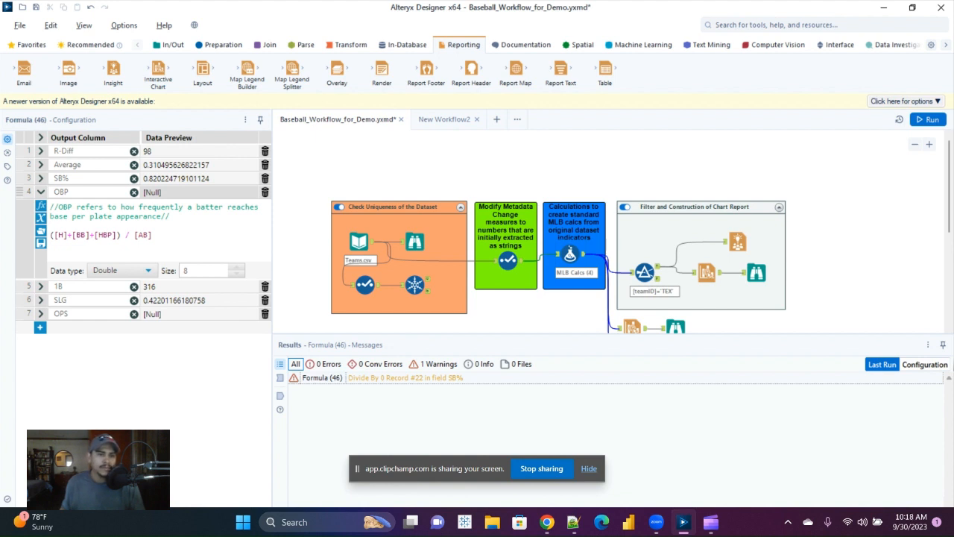
pyautogui.click(40, 191)
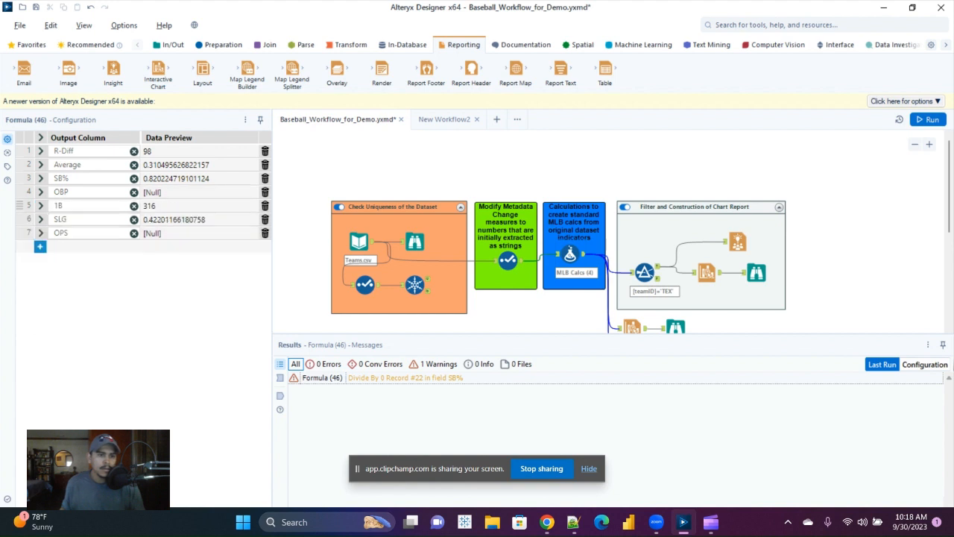
pyautogui.click(40, 205)
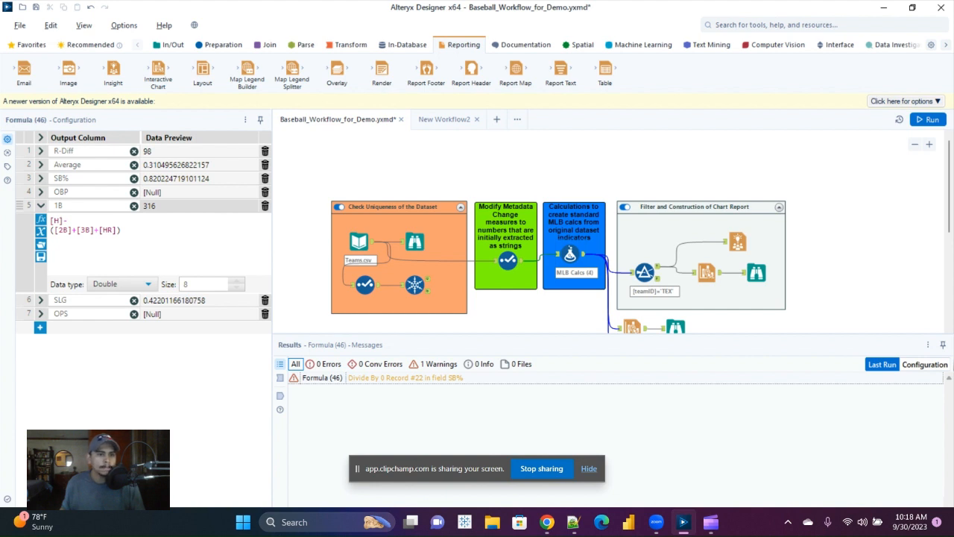
pyautogui.click(41, 206)
pyautogui.click(41, 219)
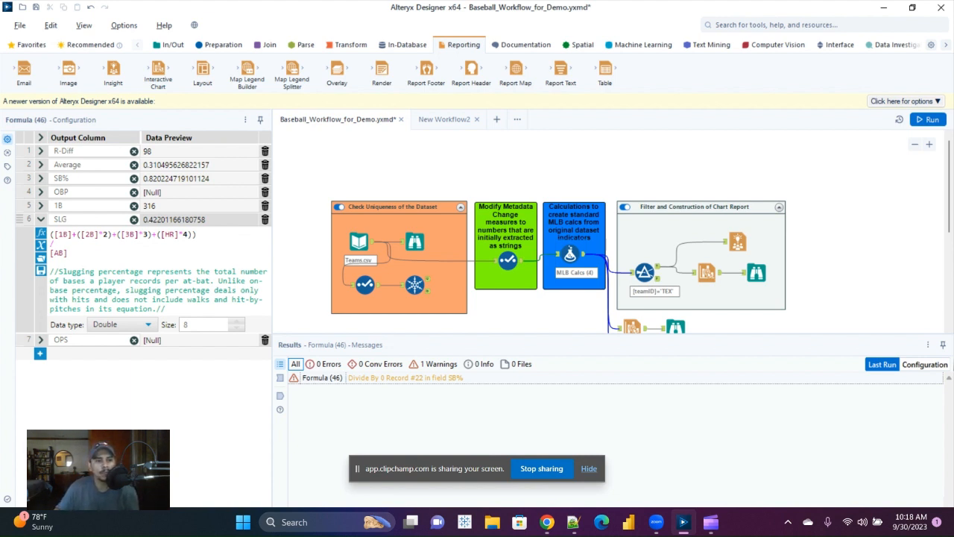
pyautogui.click(41, 220)
pyautogui.click(41, 232)
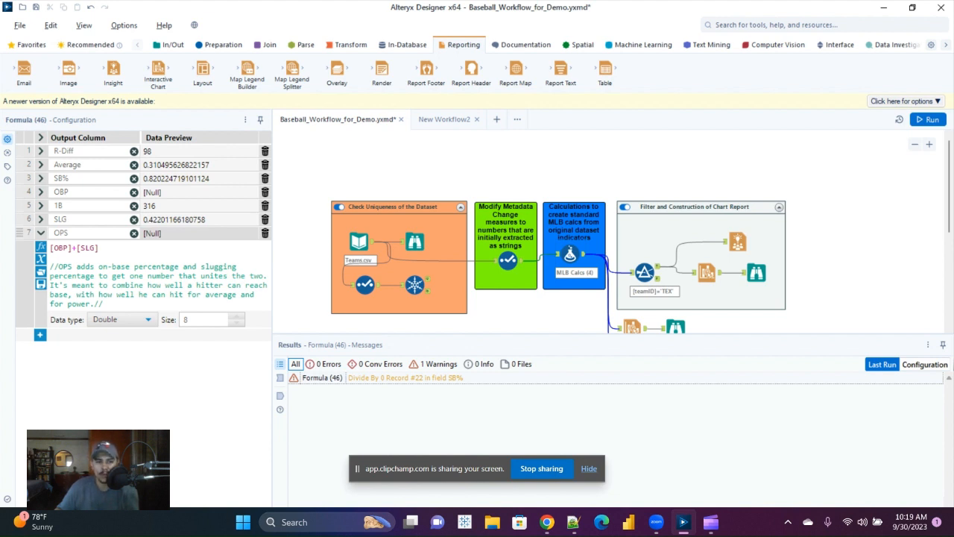
pyautogui.click(41, 233)
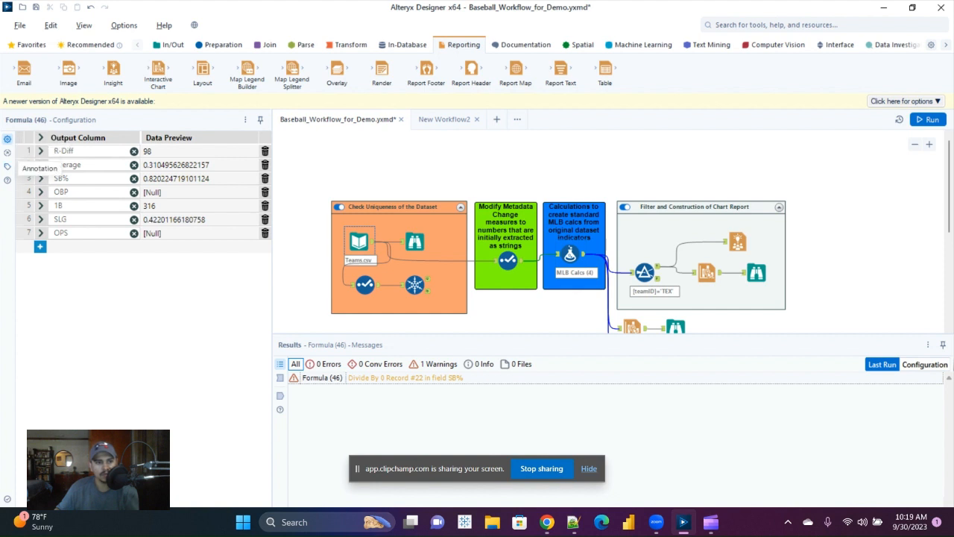
# Step: Change the Formula tool's annotation to "MLB Calcs (7)" and apply it on the canvas
pyautogui.click(7, 166)
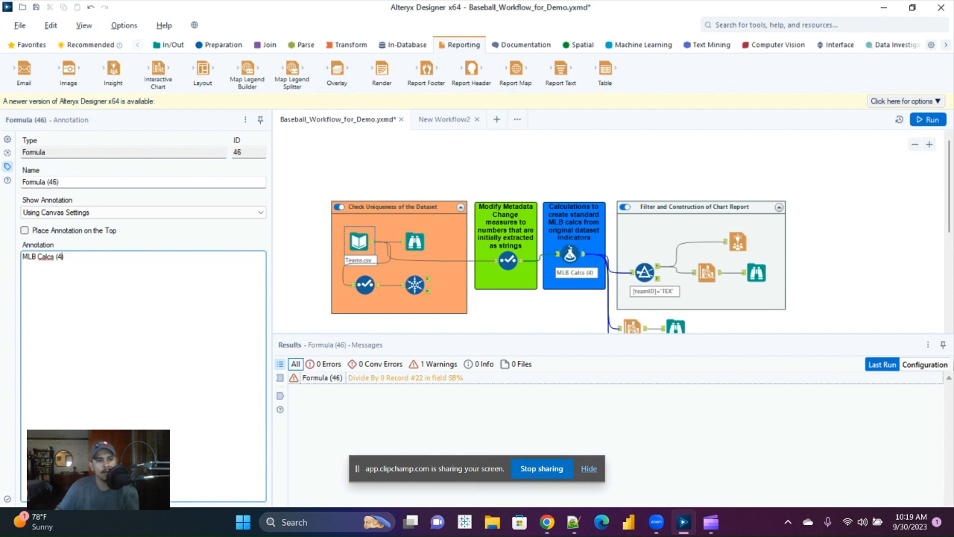
pyautogui.press('BackSpace')
pyautogui.write('7')
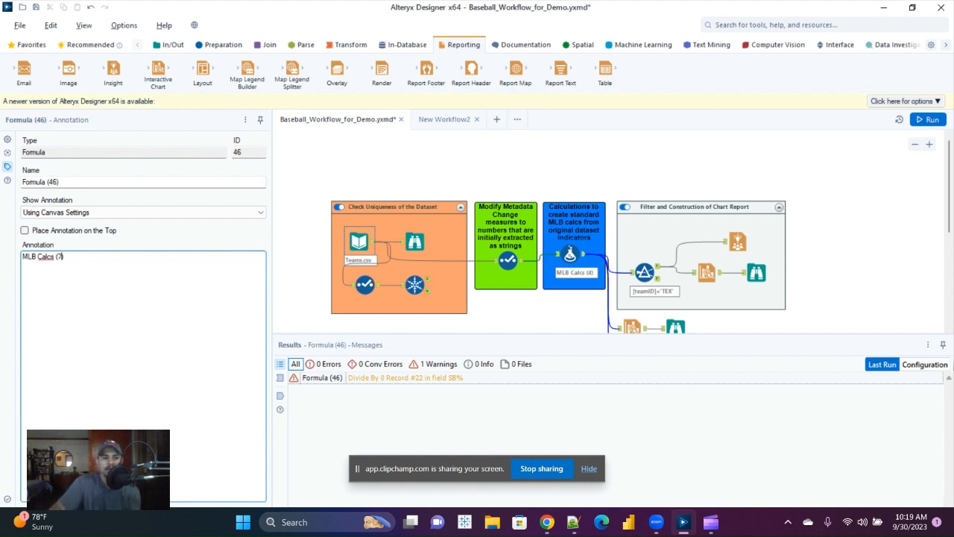
pyautogui.click(446, 139)
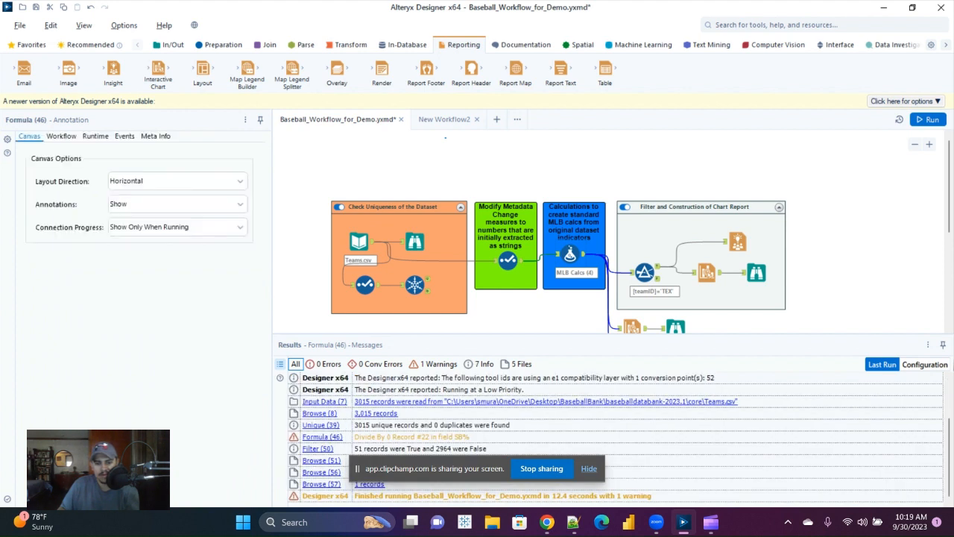
pyautogui.doubleClick(574, 227)
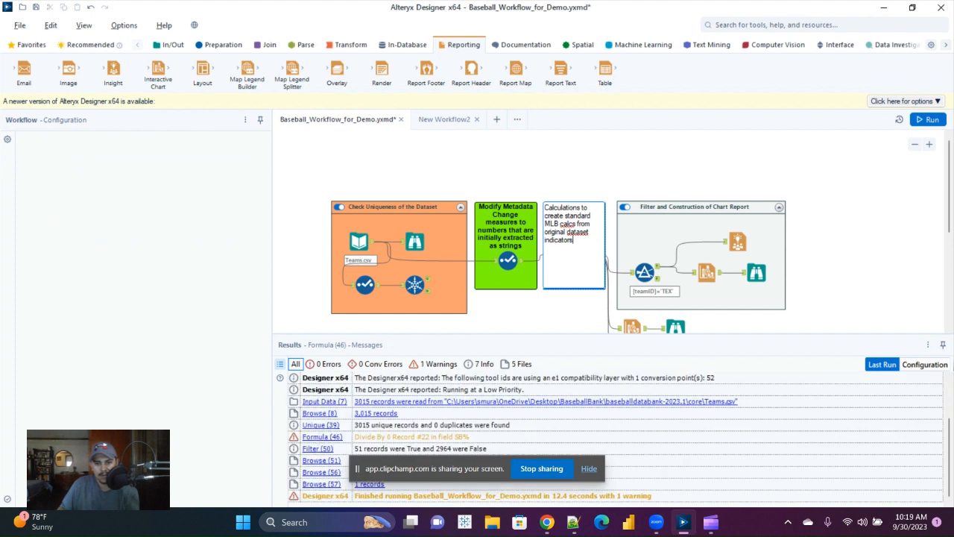
pyautogui.press('Escape')
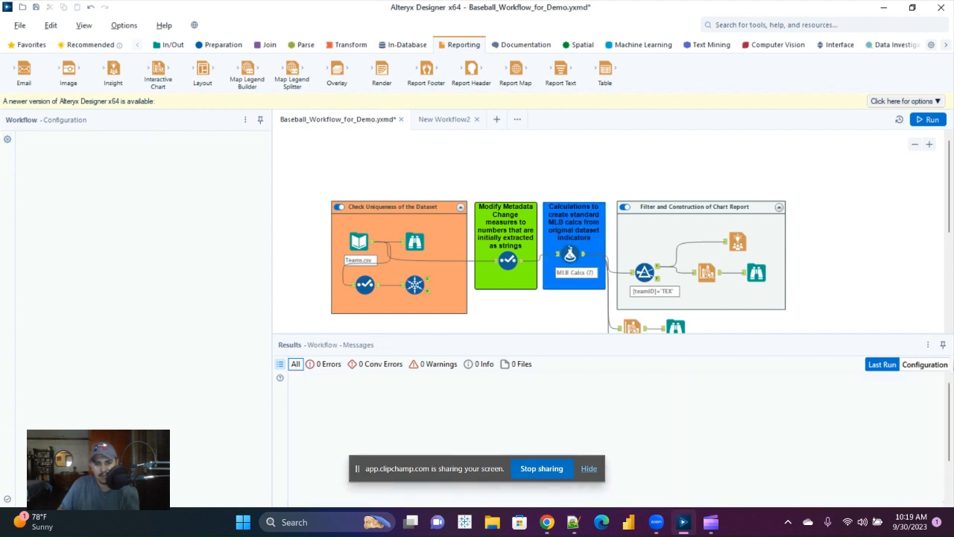
pyautogui.click(506, 232)
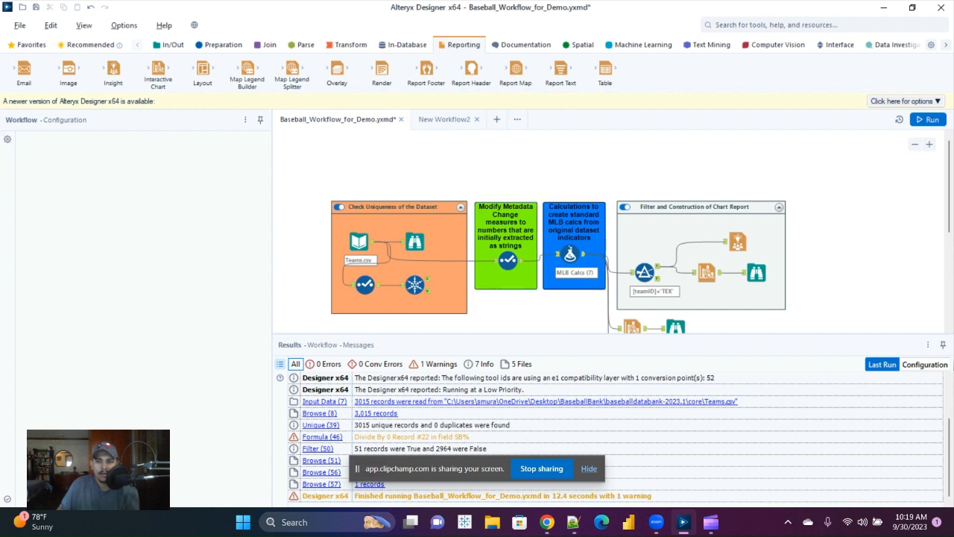
# Step: Rerun the baseball workflow with the updated formulas and dismiss the completion message
pyautogui.scroll(-2, 559, 235)
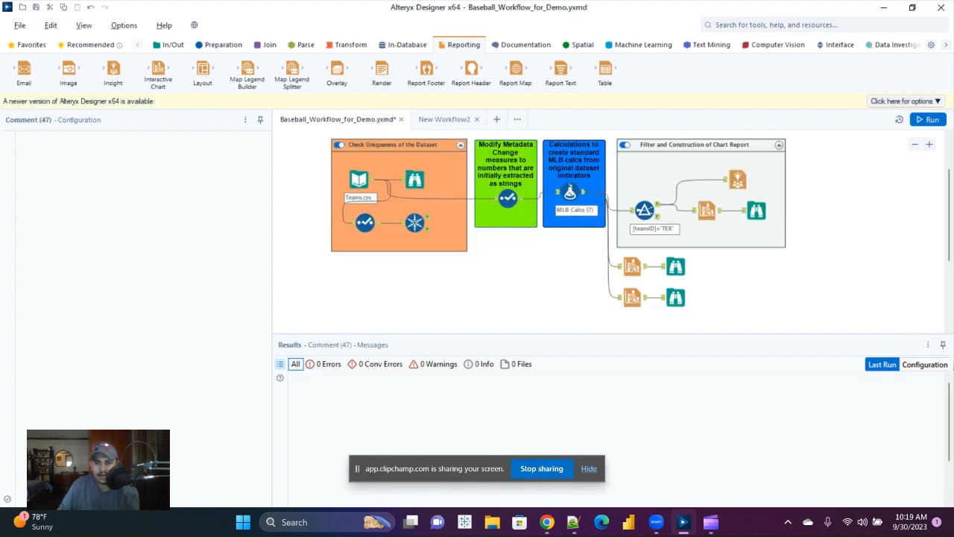
pyautogui.hotkey('ctrl', 'r')
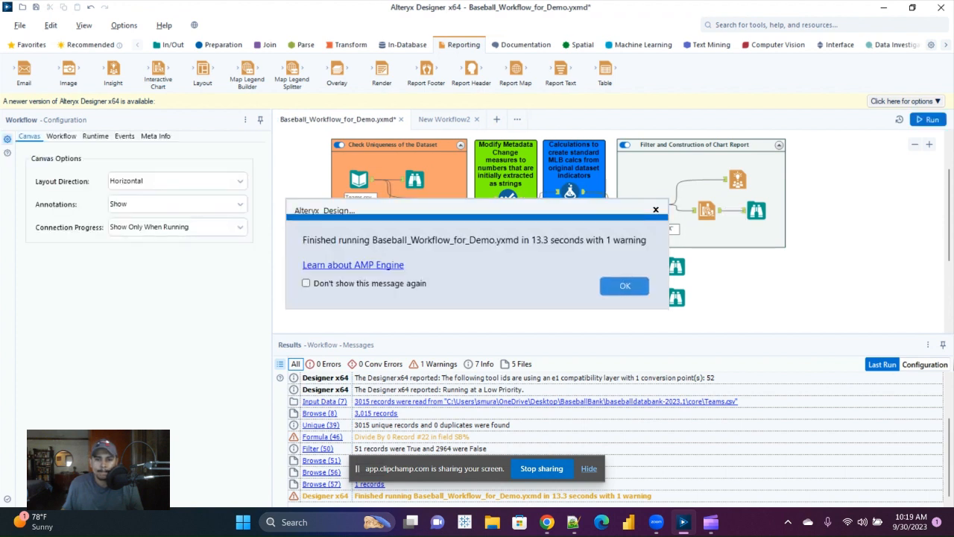
pyautogui.press('Return')
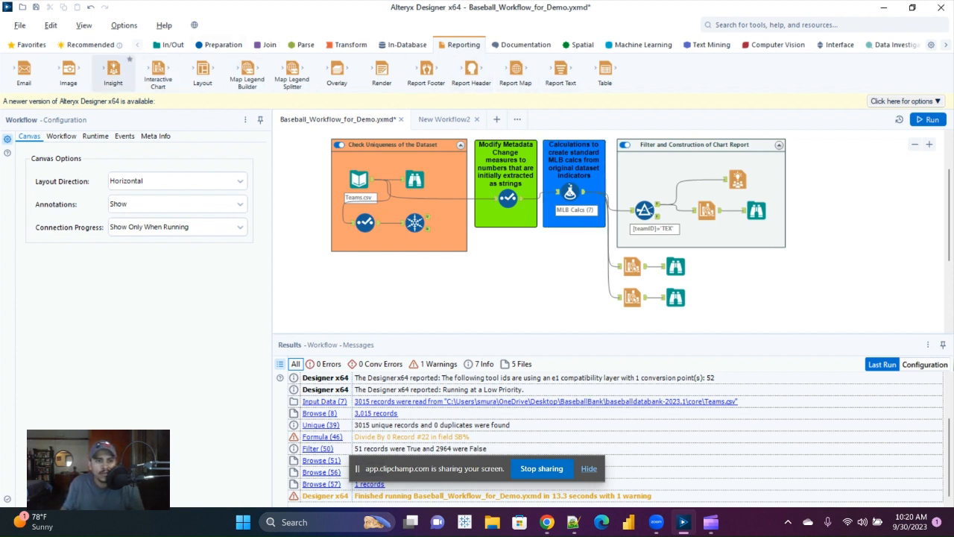
# Step: Check the custom filter [teamID]='TEX' and open the chart configuration of the Interactive Chart tool connected to it
pyautogui.moveTo(158, 74)
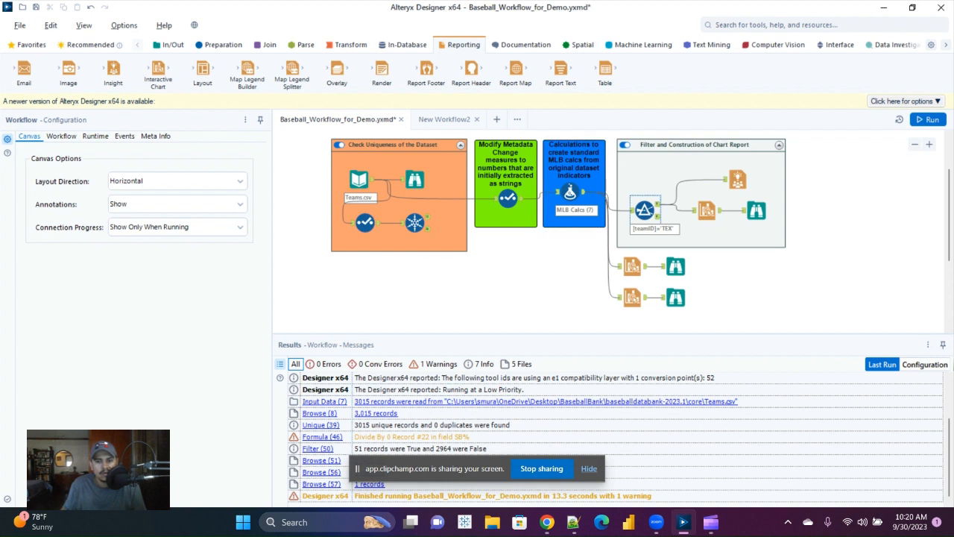
pyautogui.click(645, 210)
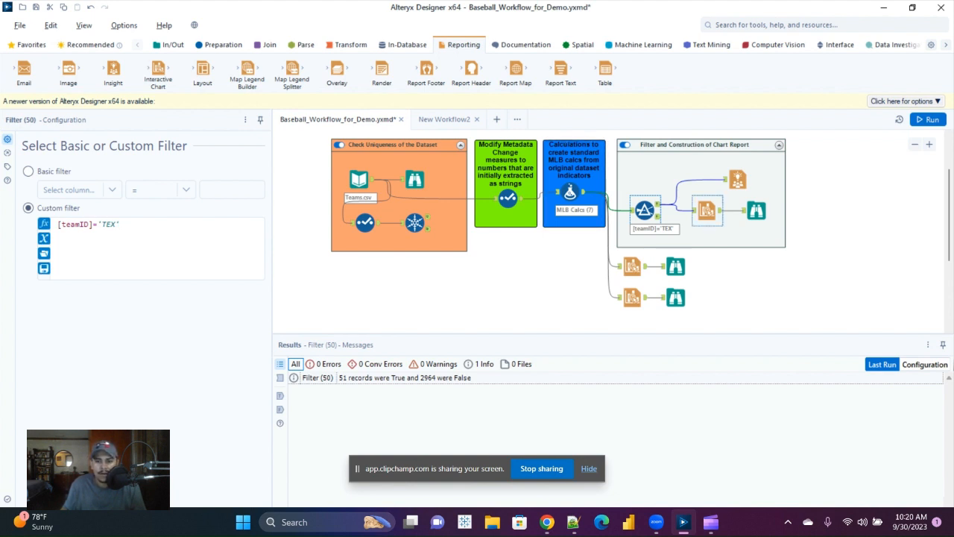
pyautogui.click(707, 210)
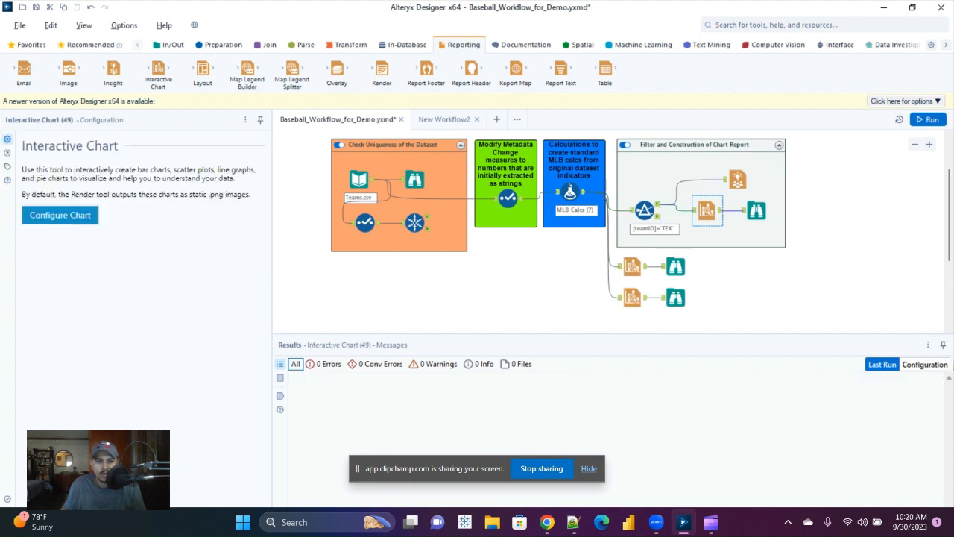
pyautogui.click(60, 215)
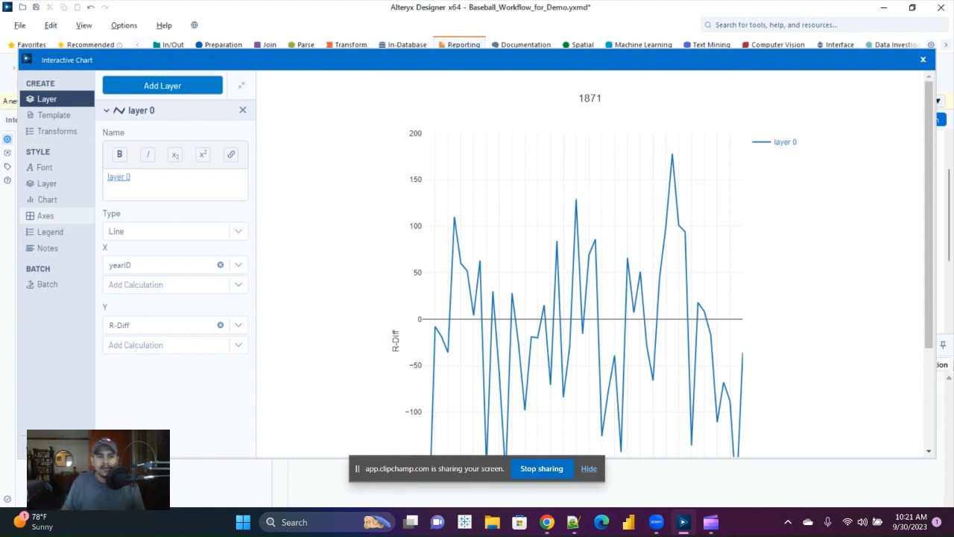
pyautogui.moveTo(399, 61); pyautogui.dragTo(396, 14)
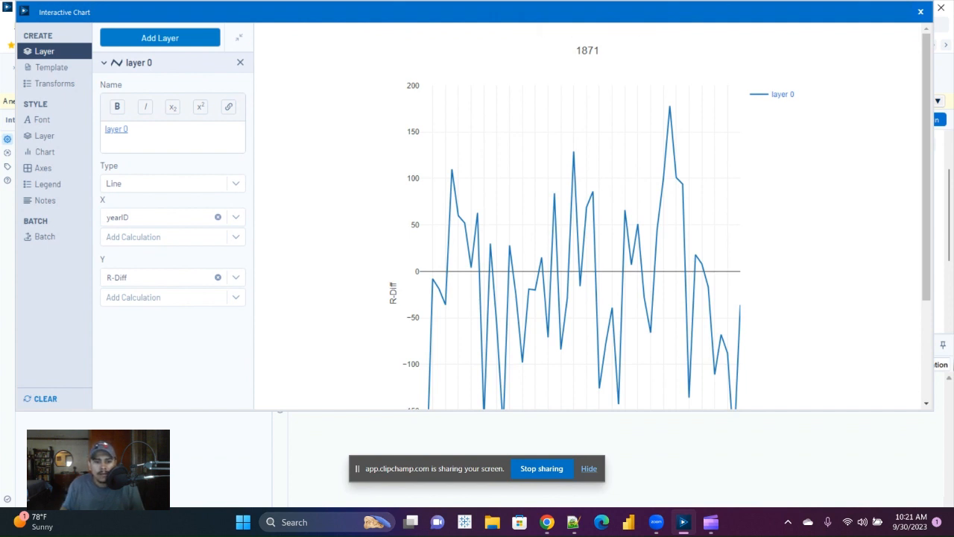
# Step: Examine the R-Diff by yearID line chart and the available layer types, and close the chart configuration without changing the type
pyautogui.scroll(-3, 666, 245)
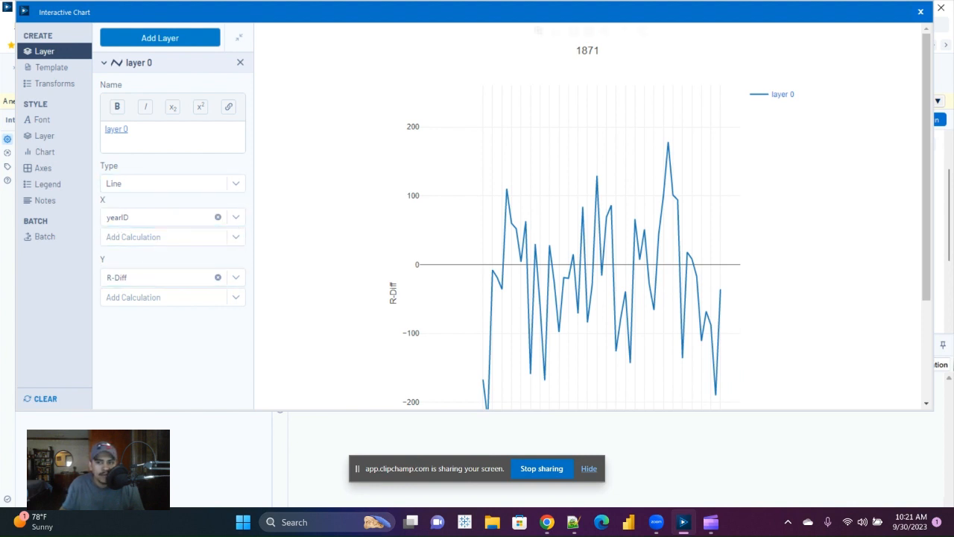
pyautogui.scroll(-3, 589, 216)
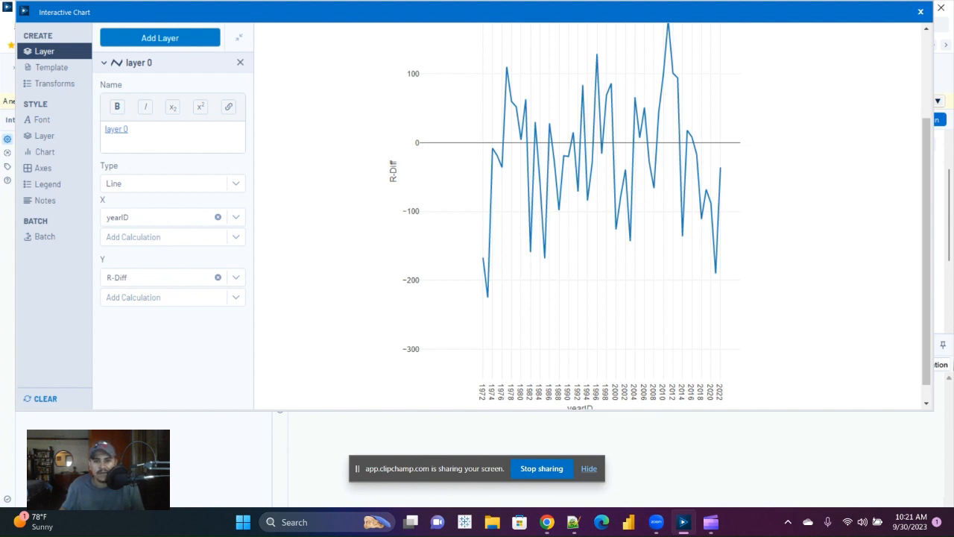
pyautogui.scroll(2, 589, 216)
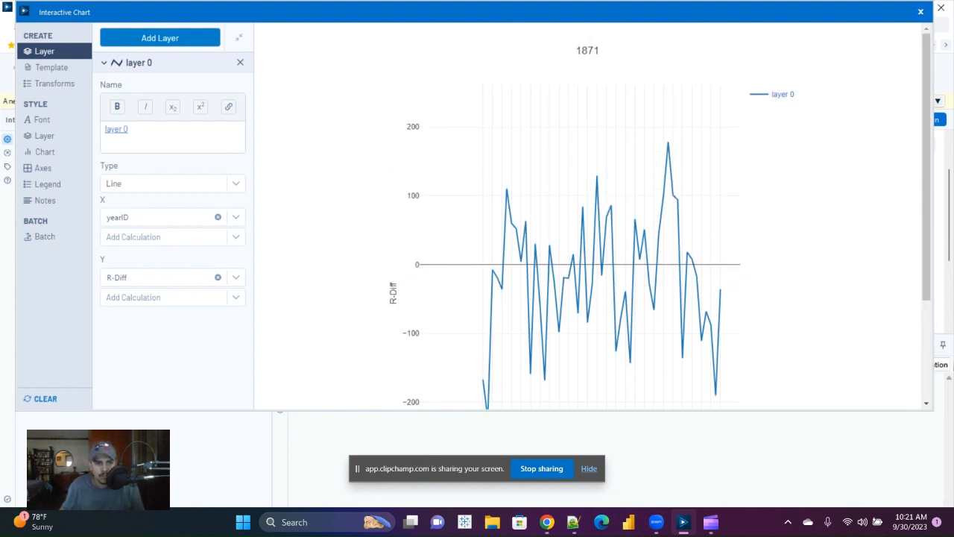
pyautogui.scroll(-1, 589, 224)
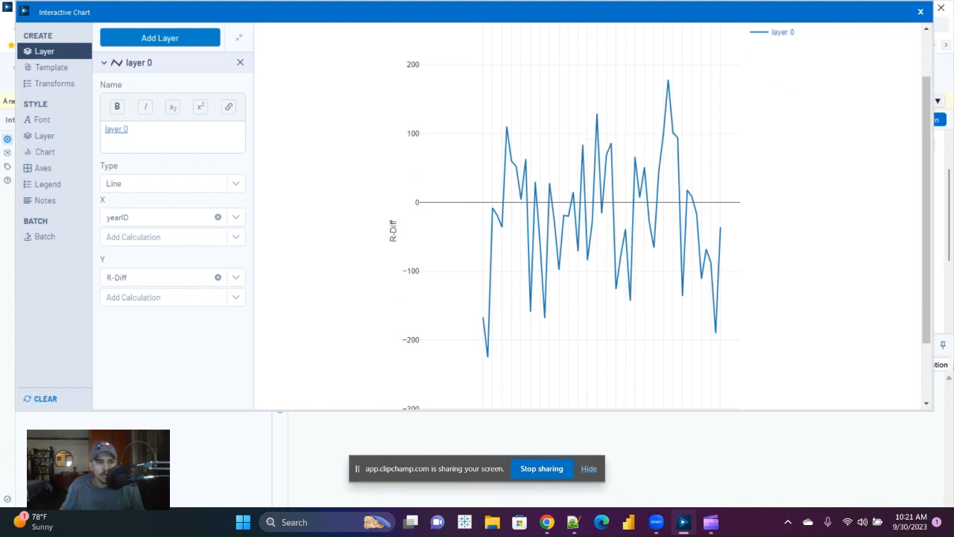
pyautogui.click(171, 183)
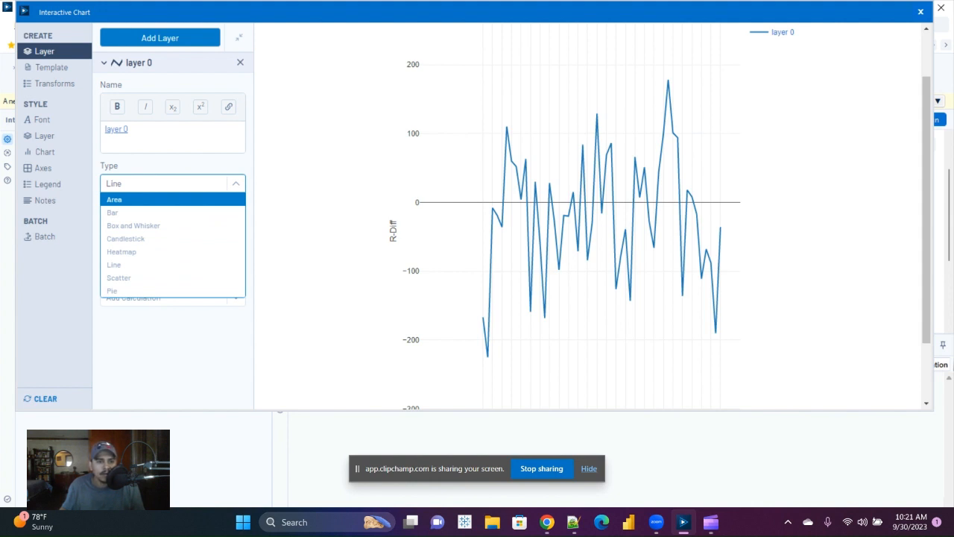
pyautogui.press('Escape')
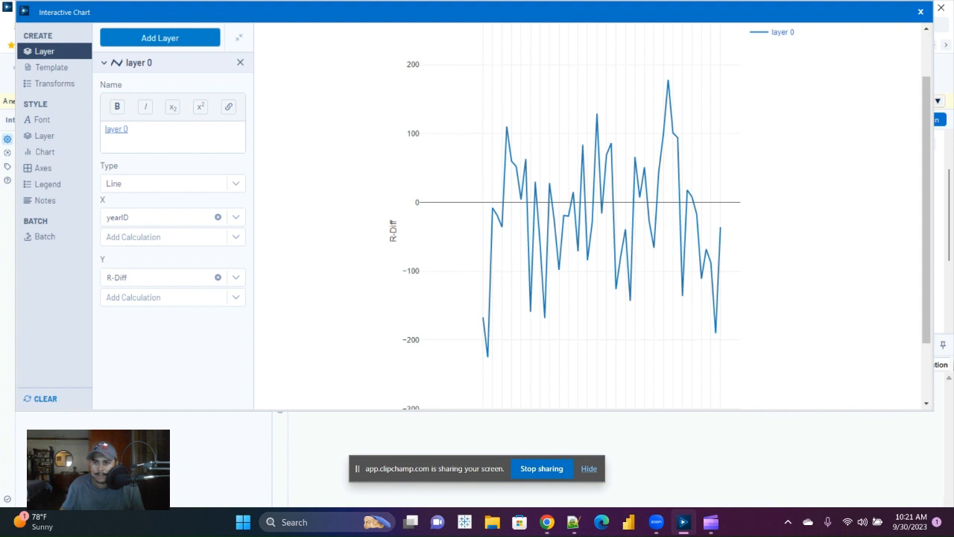
pyautogui.click(921, 11)
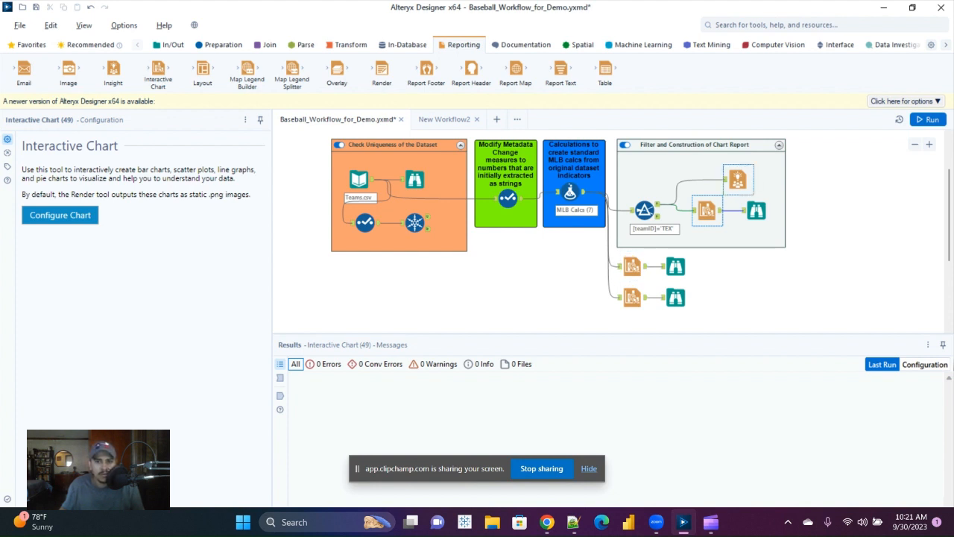
# Step: Open the Insight tool's dashboard and examine the batting average versus wins, on-base and slugging percentage, and HR charts
pyautogui.click(738, 179)
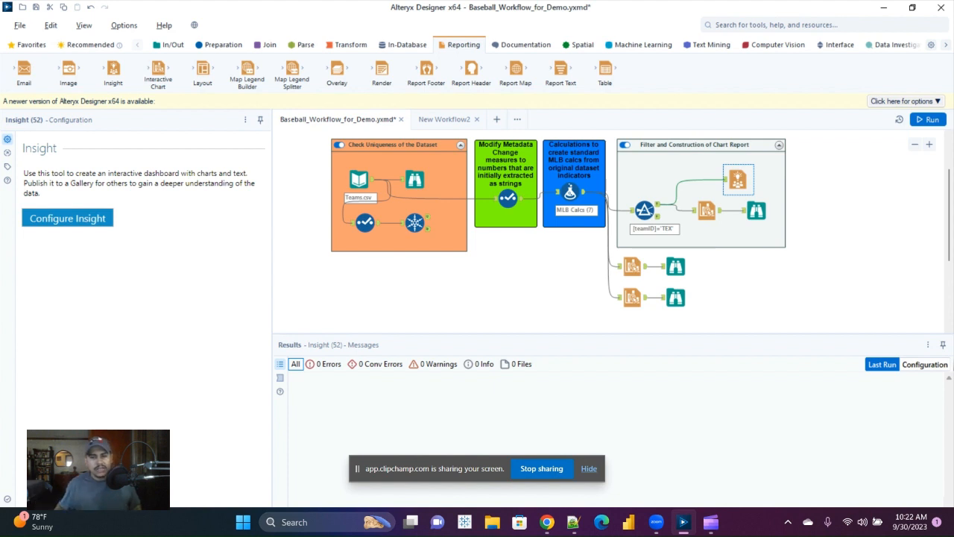
pyautogui.click(67, 217)
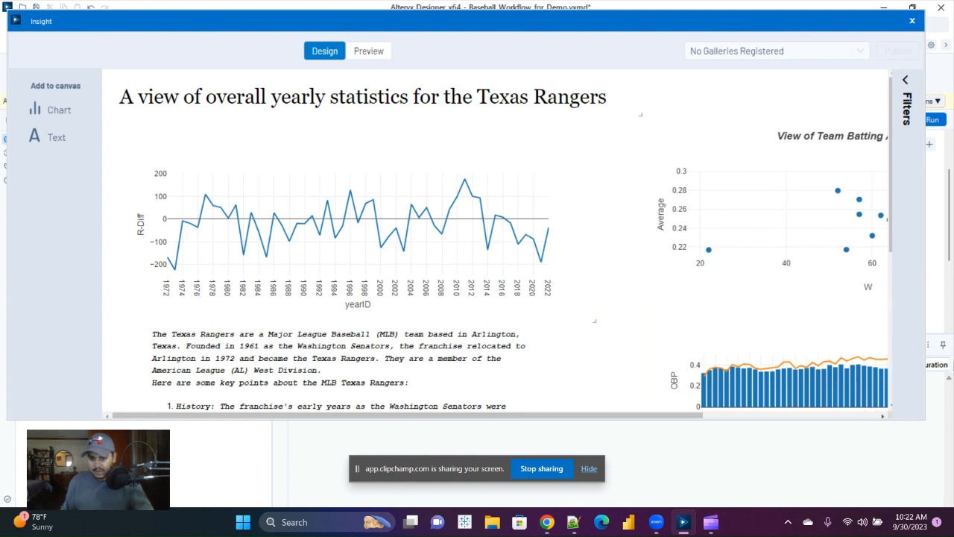
pyautogui.moveTo(597, 416); pyautogui.dragTo(771, 415)
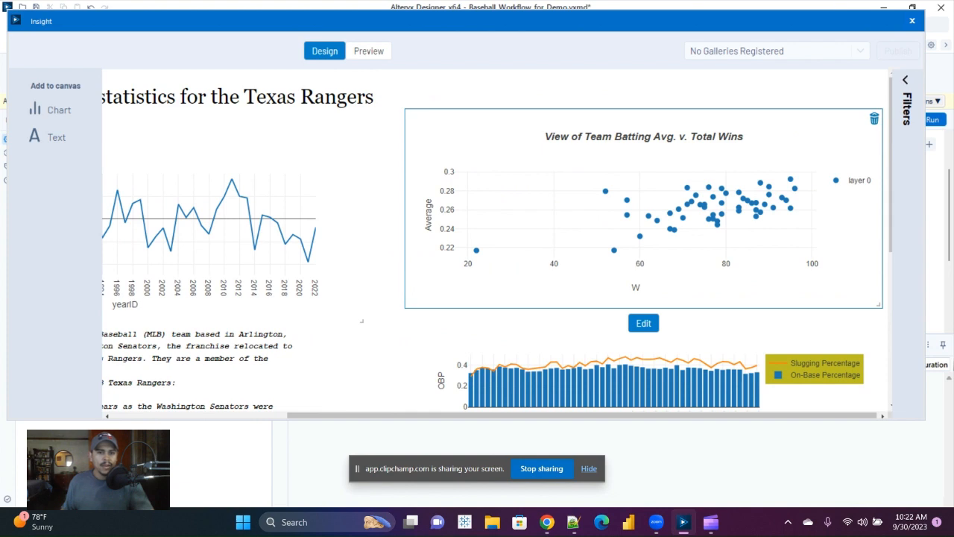
pyautogui.scroll(-4, 497, 240)
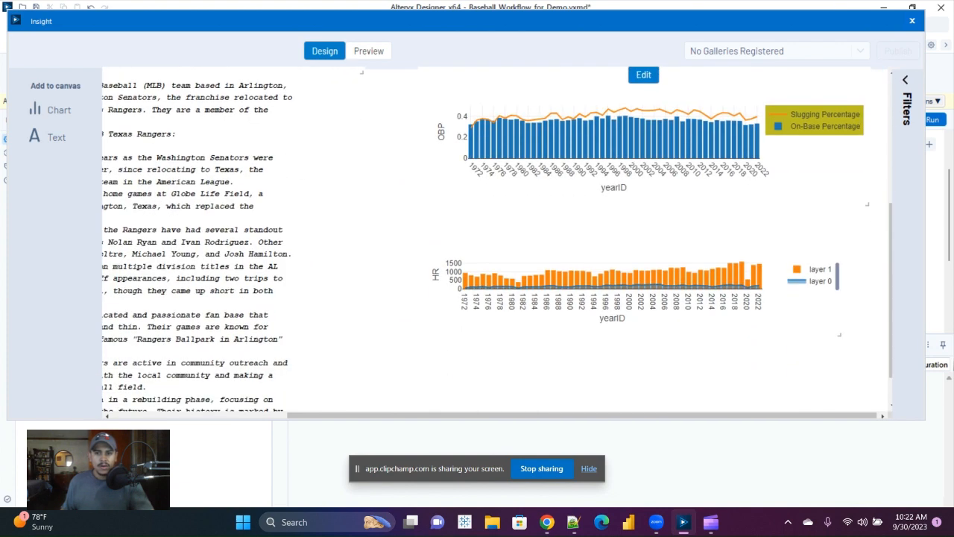
pyautogui.scroll(3, 497, 239)
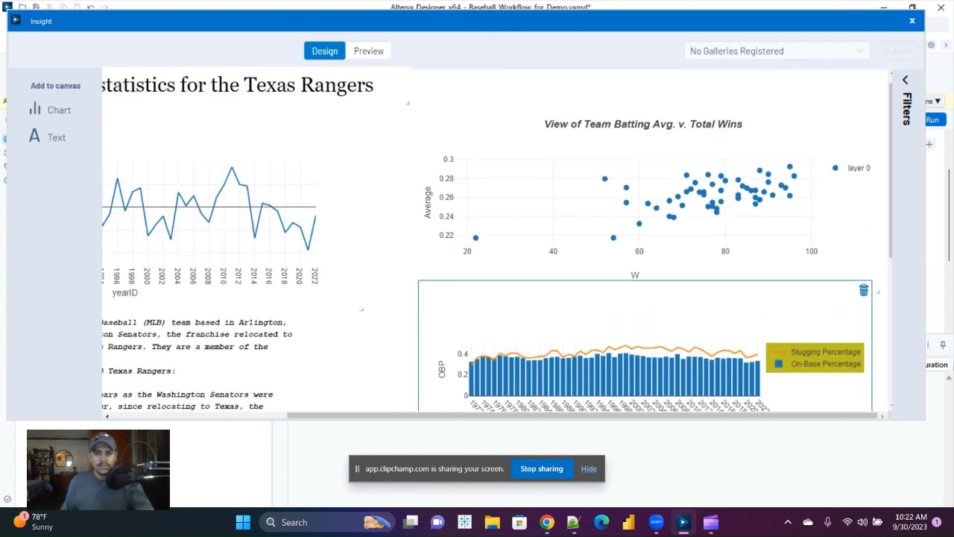
pyautogui.click(645, 313)
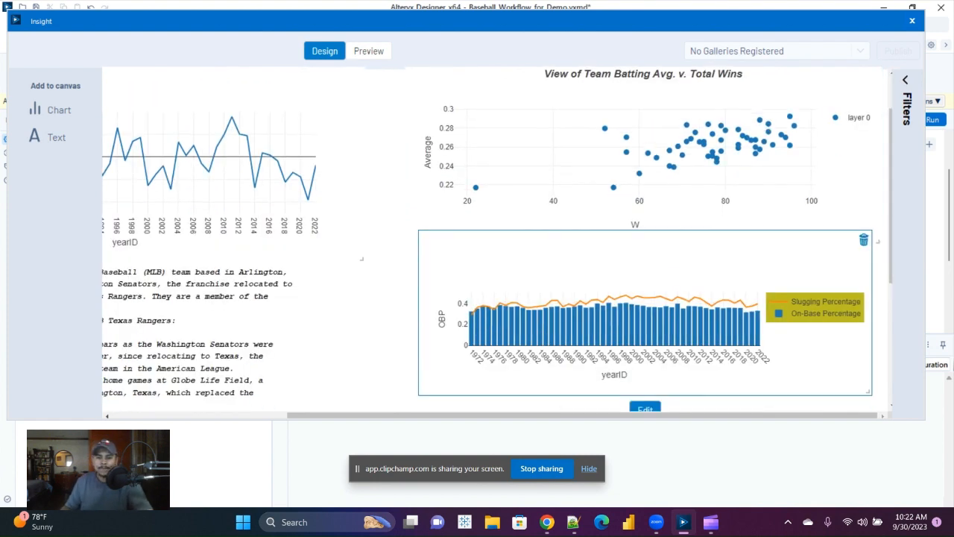
pyautogui.scroll(-2, 497, 239)
pyautogui.scroll(-2, 566, 231)
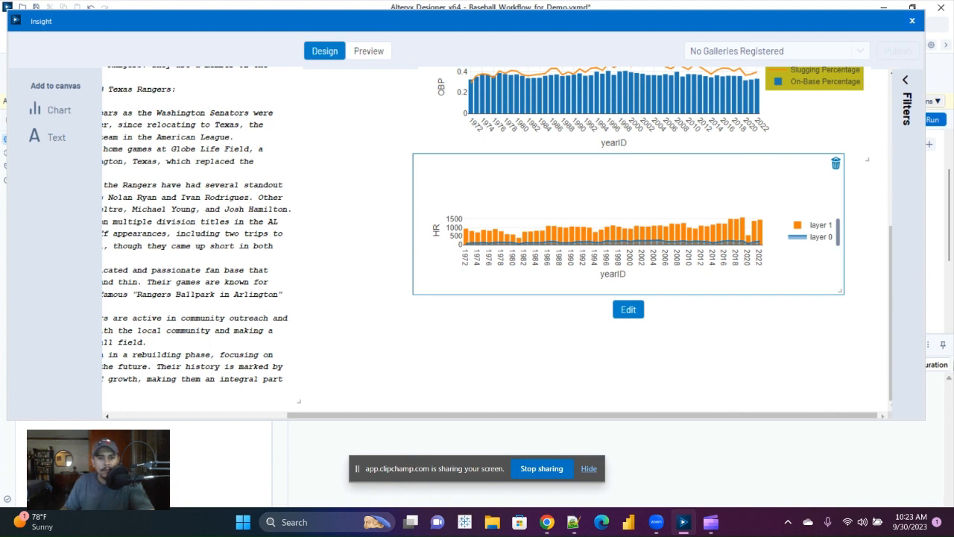
pyautogui.scroll(2, 629, 350)
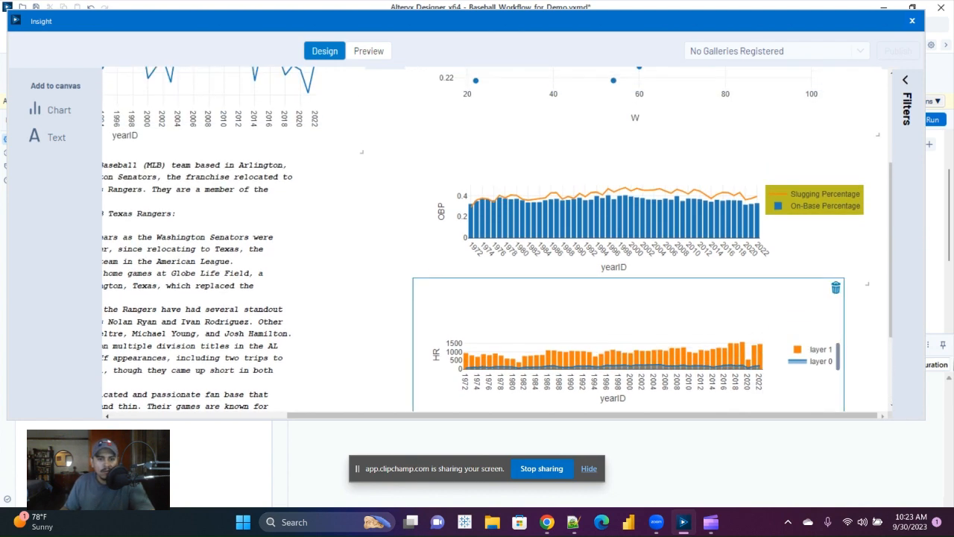
# Step: Read through the Texas Rangers text block below the R-Diff line chart in the dashboard and view its text formatting options
pyautogui.hscroll(-5, 496, 239)
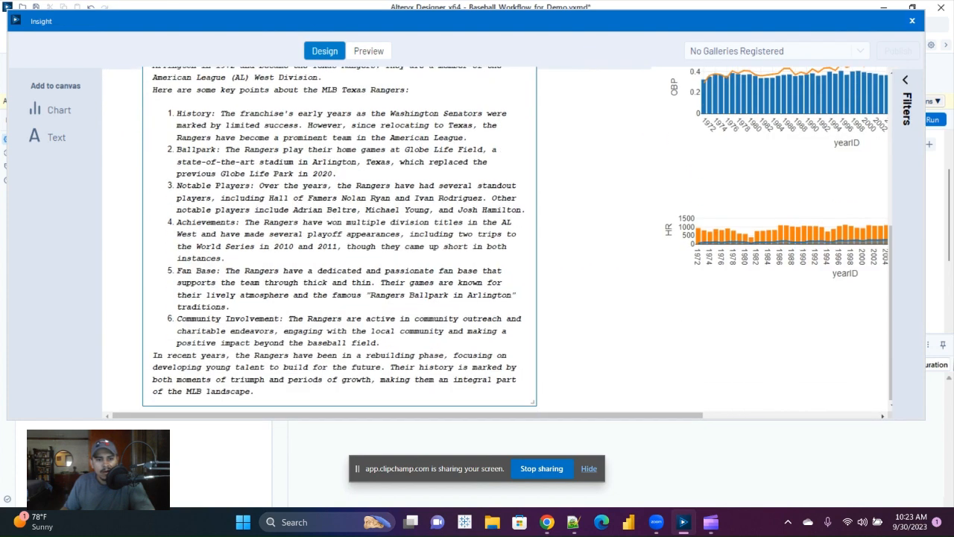
pyautogui.scroll(1, 496, 239)
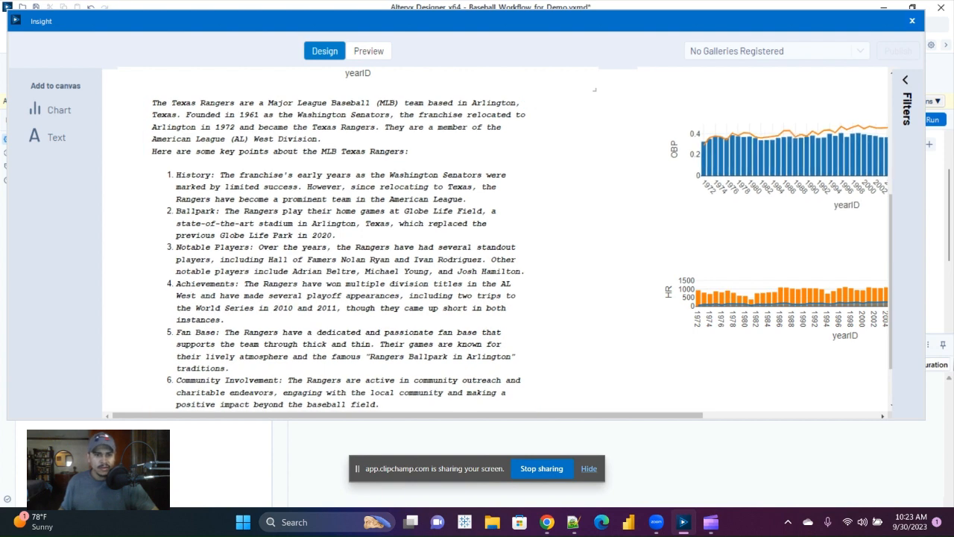
pyautogui.click(340, 247)
pyautogui.scroll(5, 493, 246)
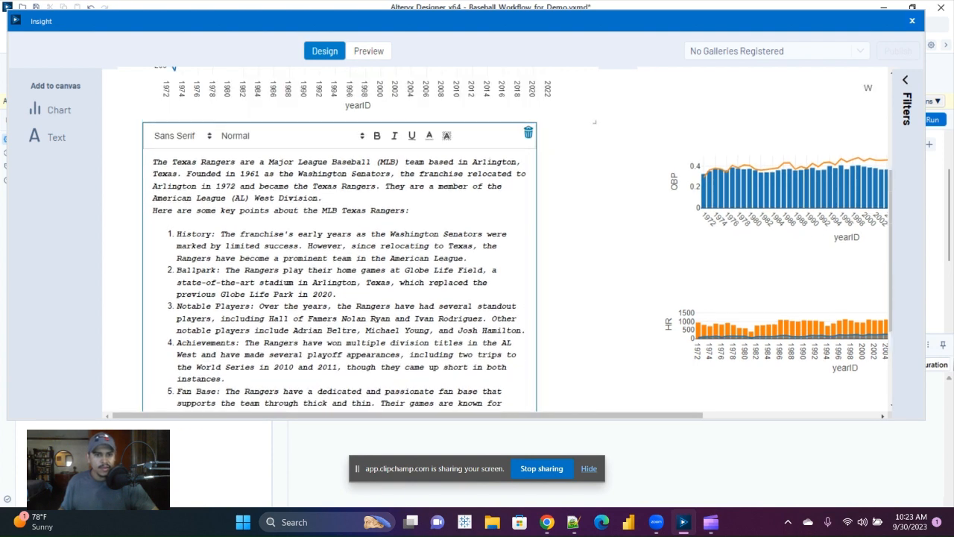
pyautogui.scroll(-3, 492, 246)
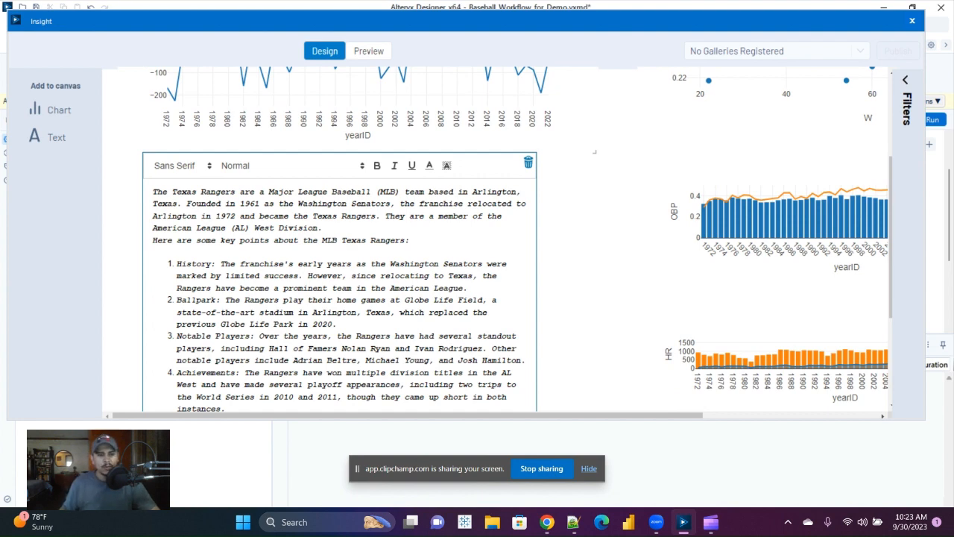
pyautogui.scroll(-5, 492, 246)
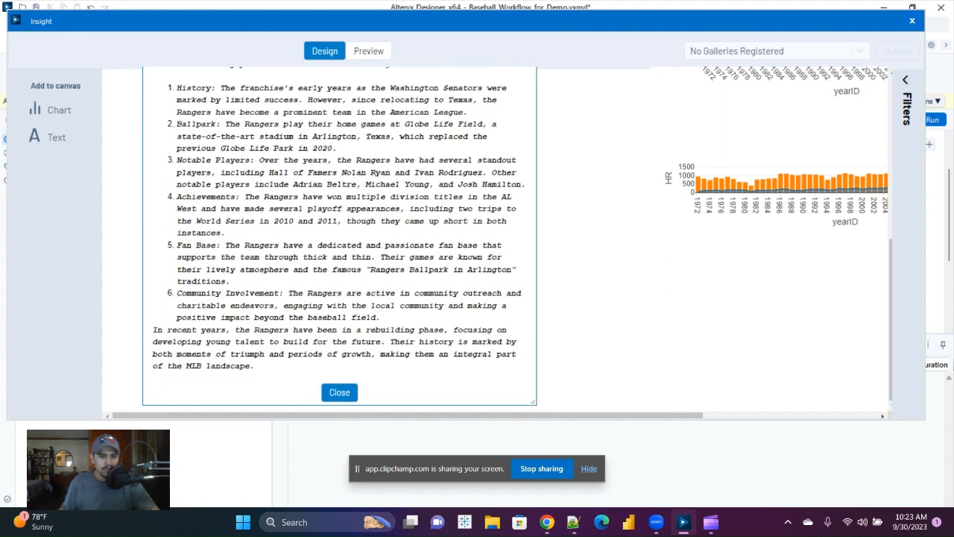
pyautogui.scroll(4, 492, 246)
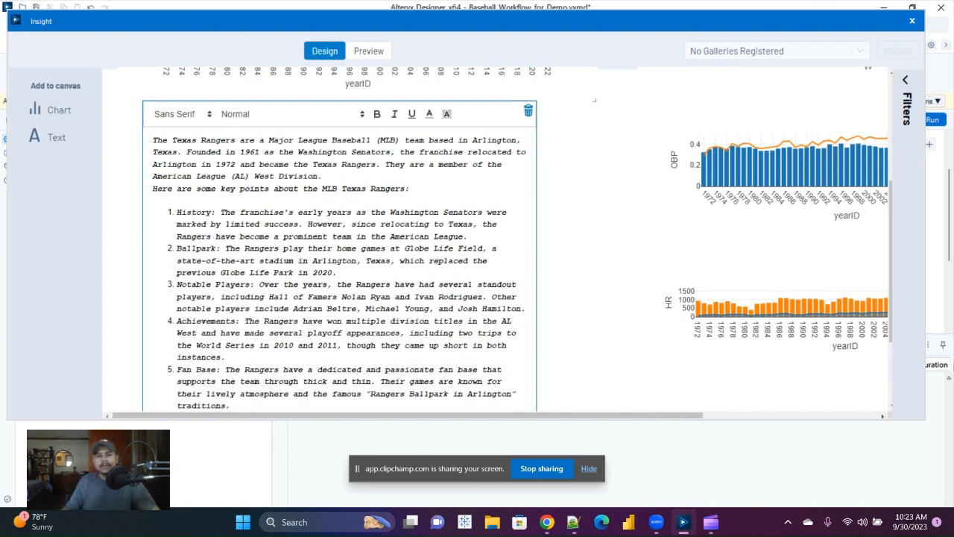
pyautogui.scroll(1, 496, 238)
pyautogui.scroll(2, 358, 239)
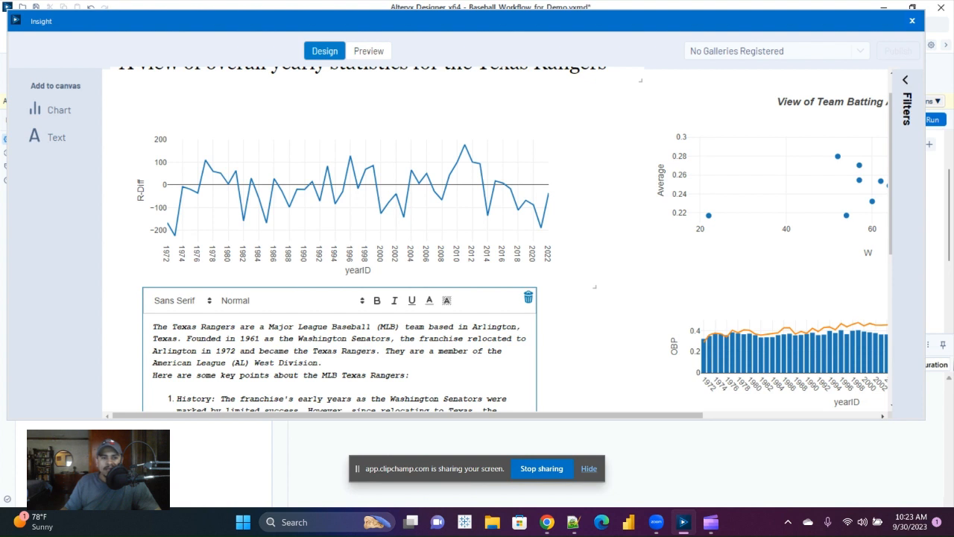
pyautogui.scroll(1, 502, 238)
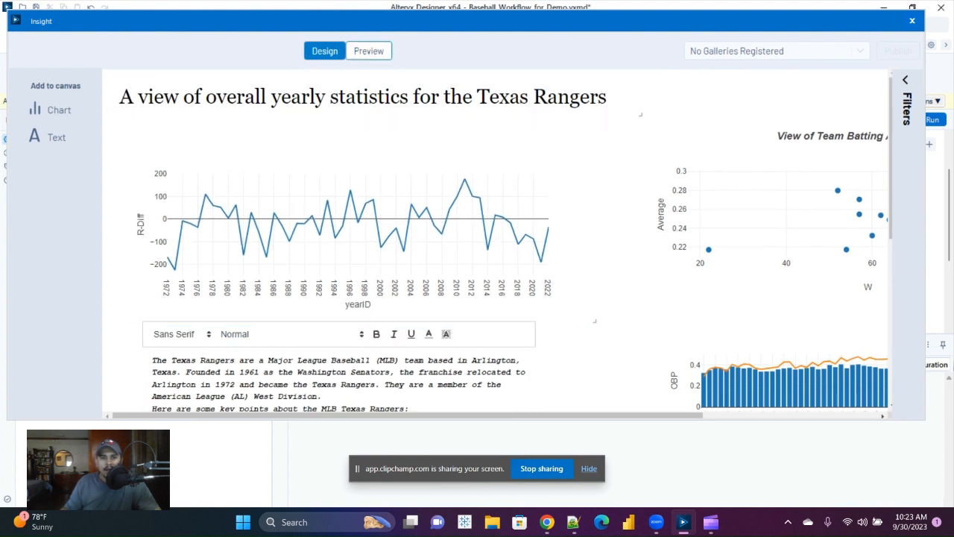
# Step: Preview the Texas Rangers dashboard and look over its charts and text from top to bottom
pyautogui.click(368, 51)
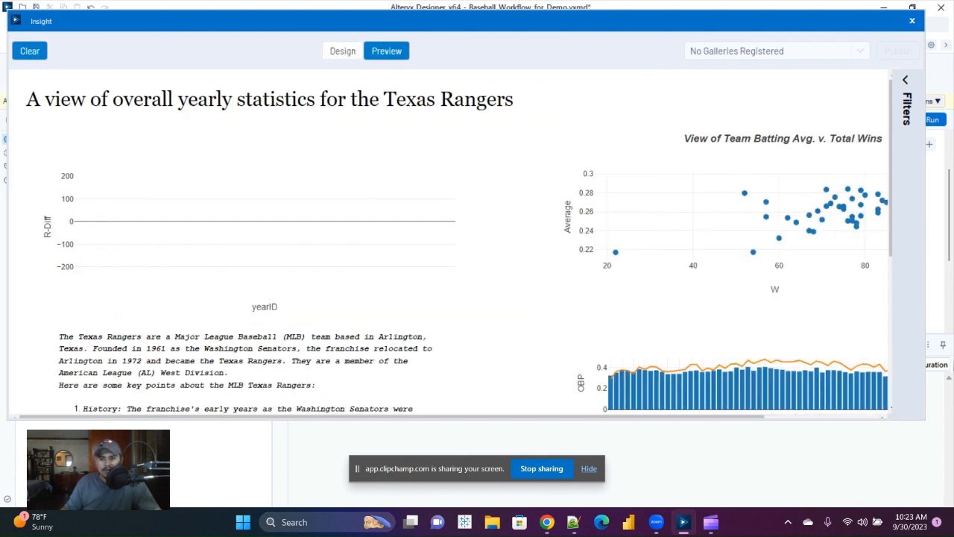
pyautogui.scroll(-5, 839, 267)
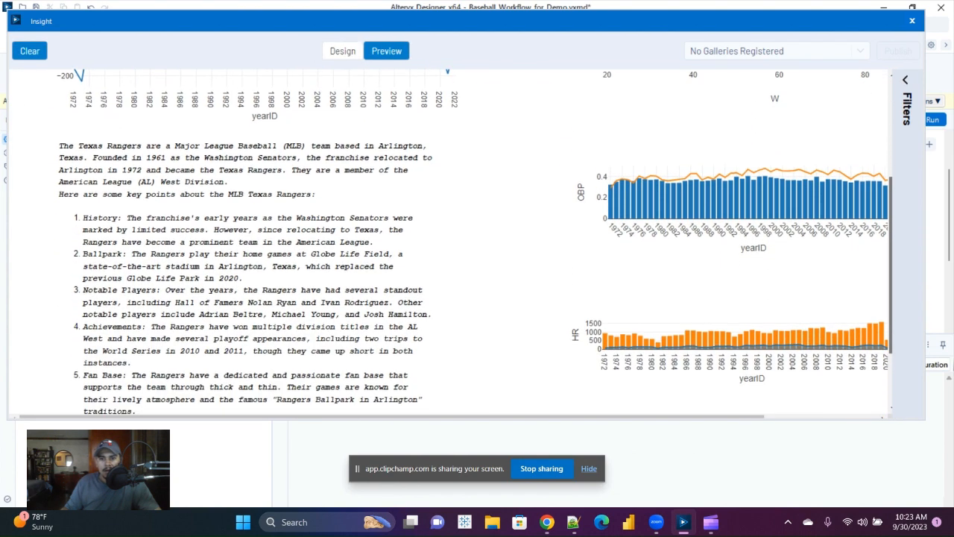
pyautogui.scroll(-3, 476, 242)
pyautogui.scroll(8, 476, 242)
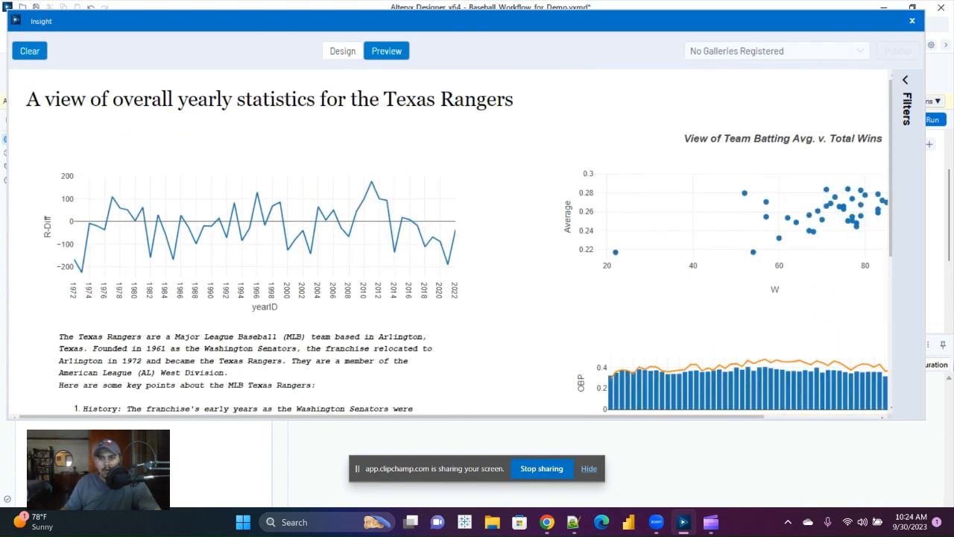
pyautogui.scroll(-3, 405, 283)
pyautogui.scroll(-2, 475, 241)
pyautogui.scroll(5, 475, 242)
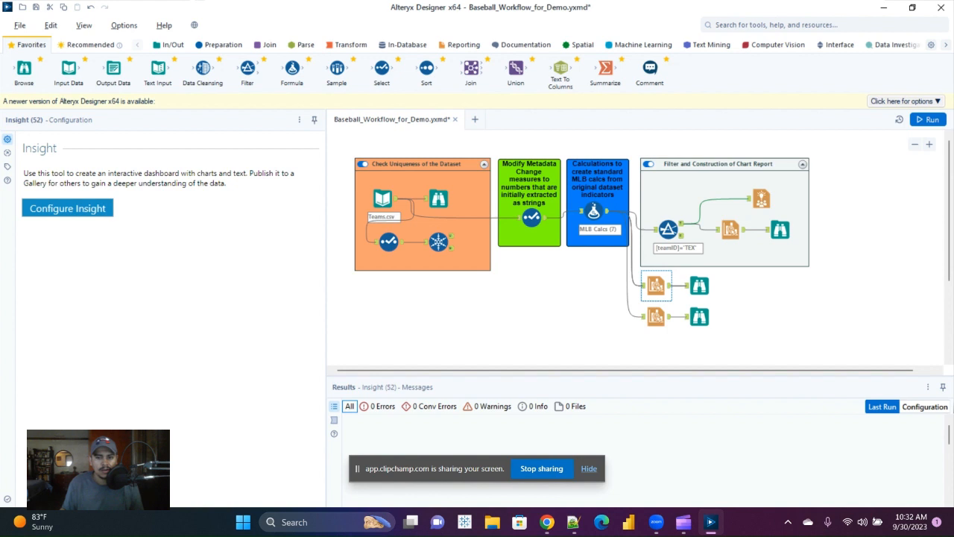
# Step: Open the chart configuration of the upper Interactive Chart tool below the Filter and Construction of Chart Report container
pyautogui.click(655, 285)
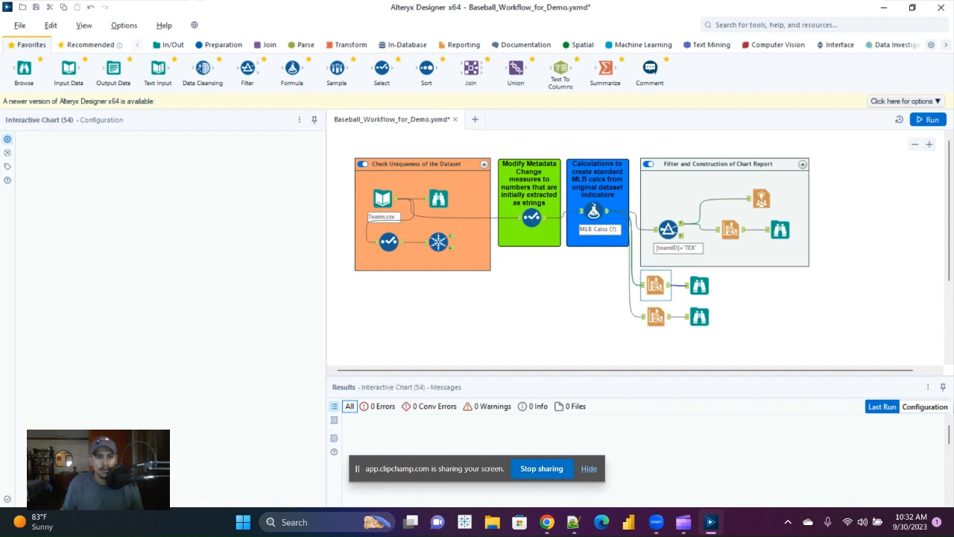
pyautogui.click(61, 214)
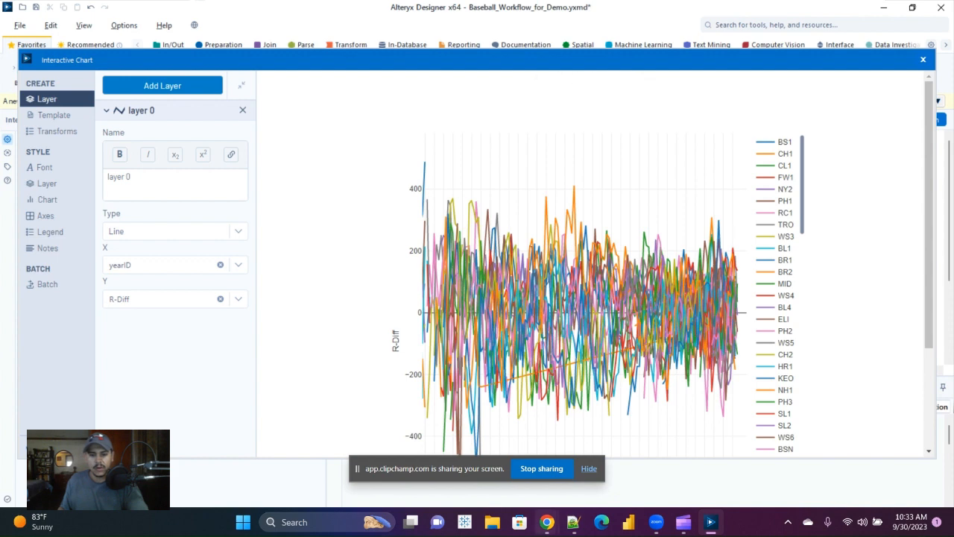
# Step: Switch to Chrome, open the author's Tableau Public profile from the Italy_Destinations viz, and open the MLB Run Differential viz for comparison
pyautogui.moveTo(547, 522)
pyautogui.click(477, 448)
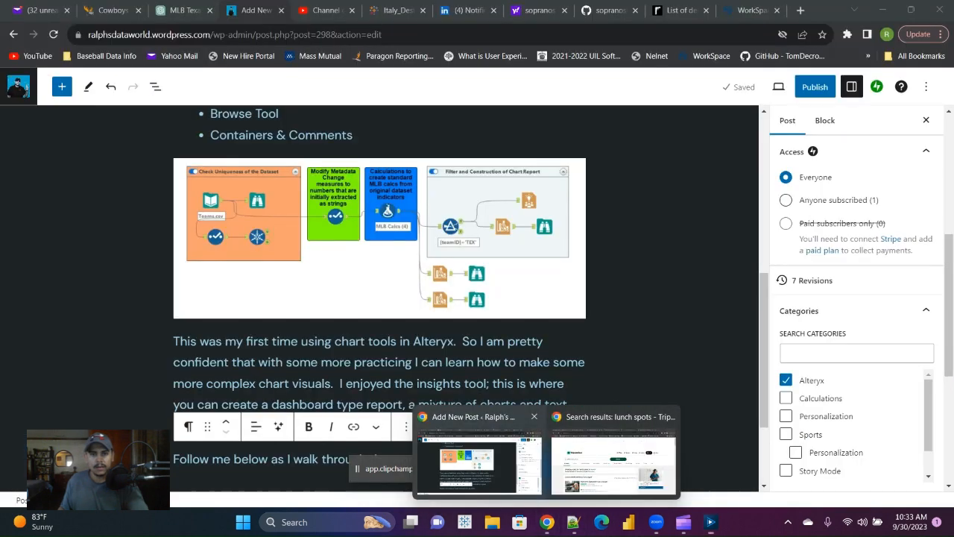
pyautogui.click(397, 11)
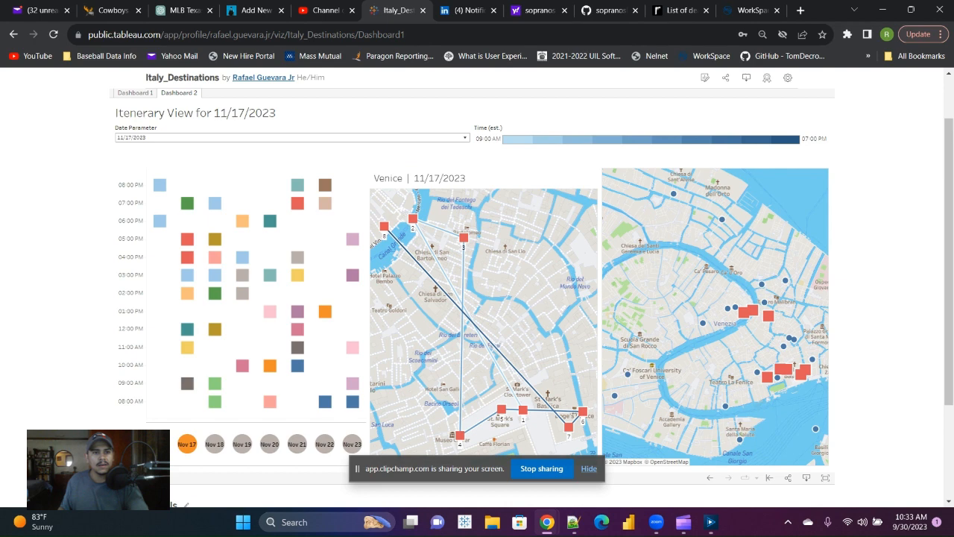
pyautogui.click(263, 78)
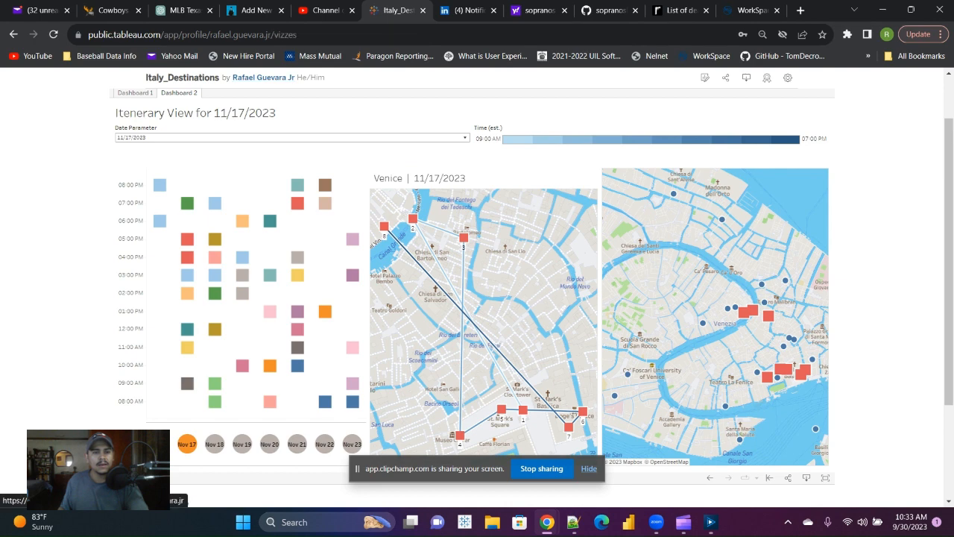
pyautogui.scroll(-4, 477, 283)
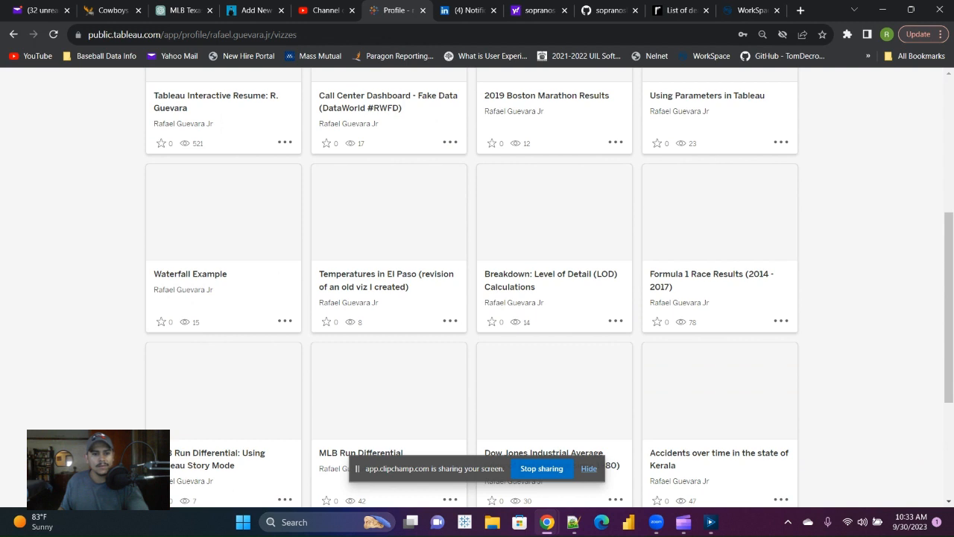
pyautogui.click(388, 406)
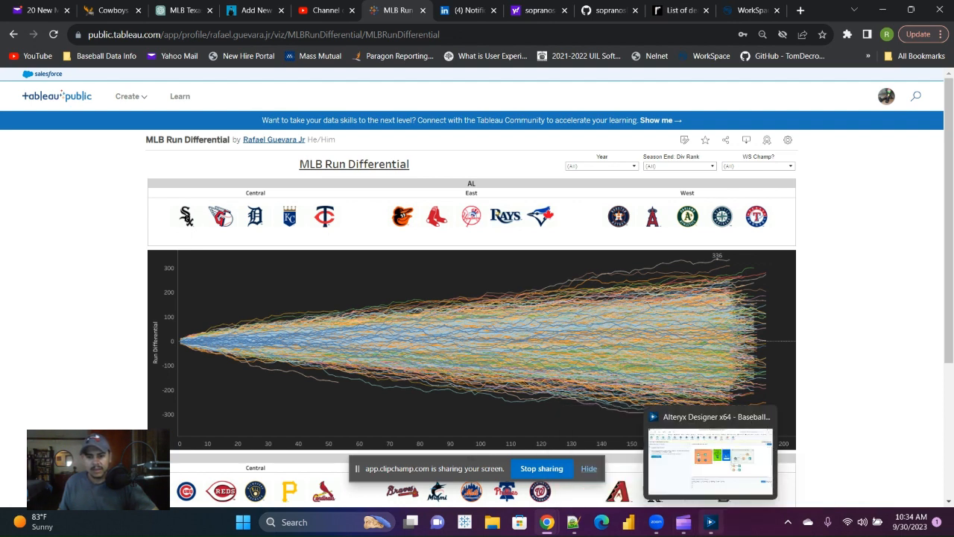
# Step: Return to Alteryx Designer, reopen the all-teams R-Diff chart configuration, check its Split transform by teamID, and close it
pyautogui.click(711, 522)
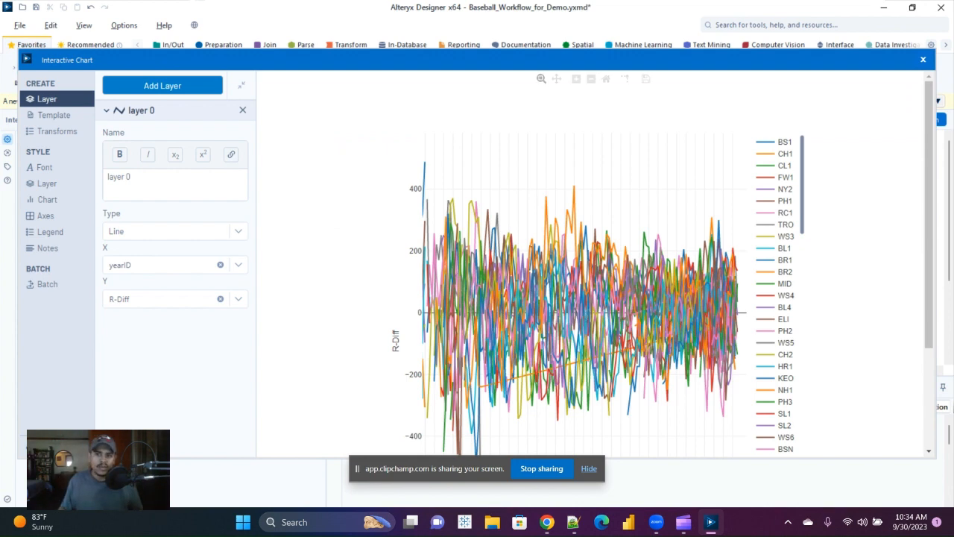
pyautogui.click(923, 58)
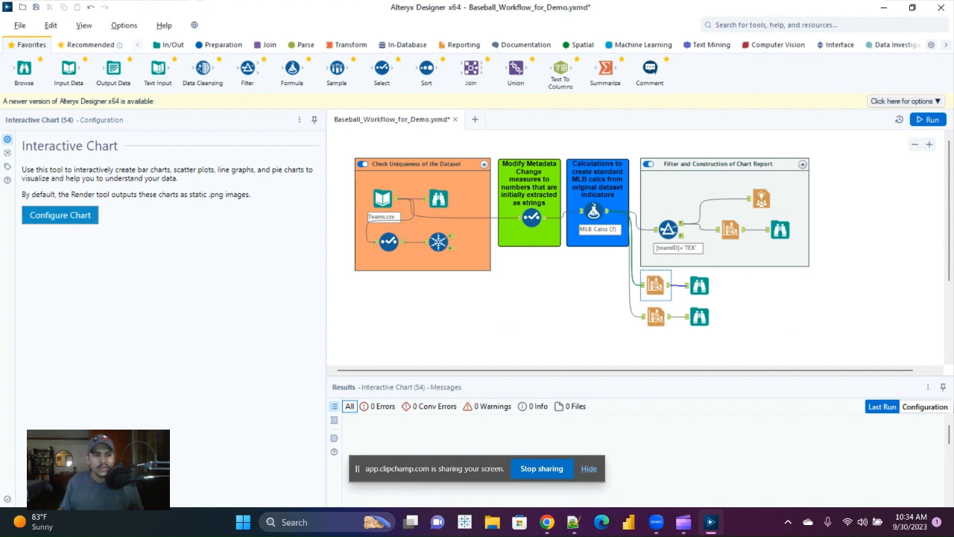
pyautogui.click(59, 214)
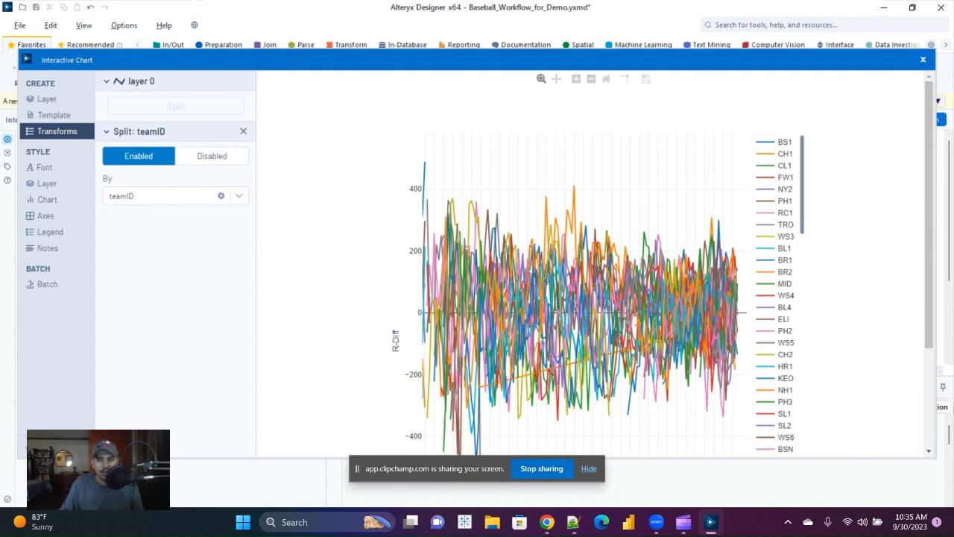
pyautogui.click(923, 59)
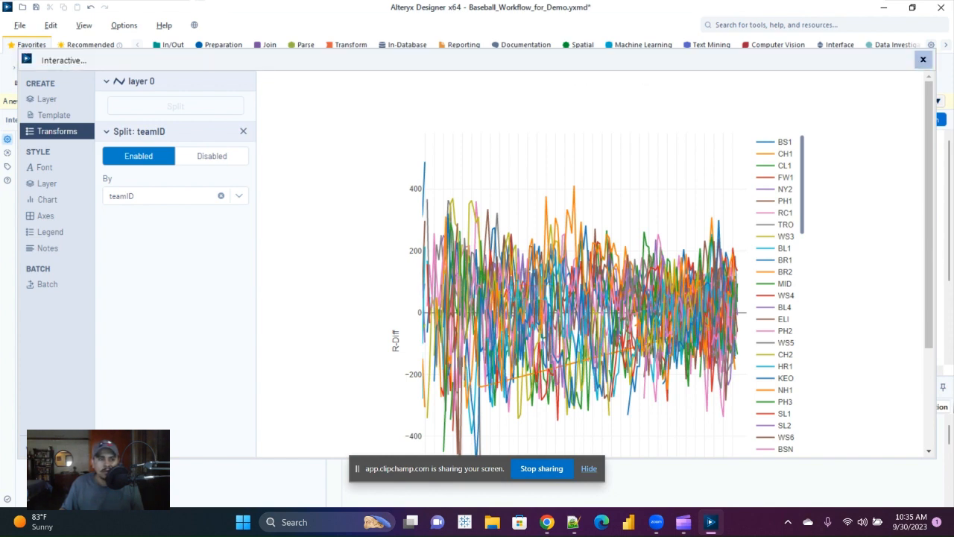